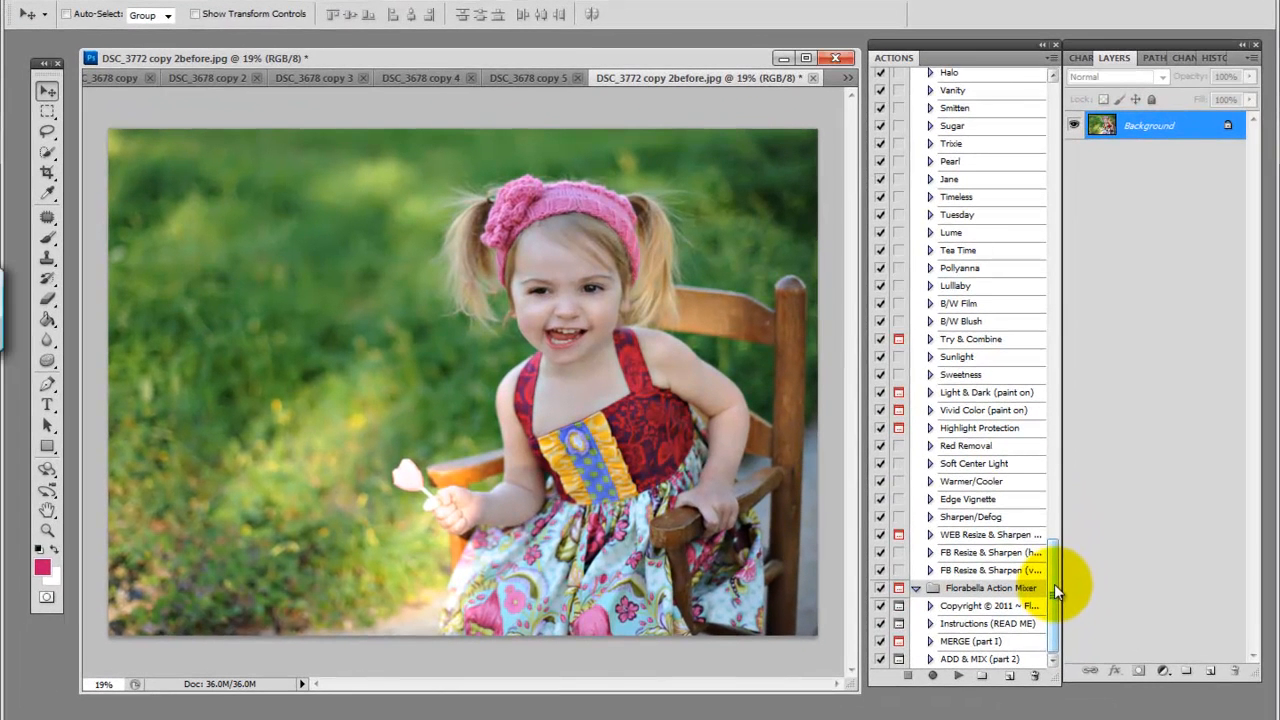
# Run the Envy action on the portrait and check the opacity control of its layer group
pyautogui.moveTo(1055, 572); pyautogui.dragTo(1051, 557)
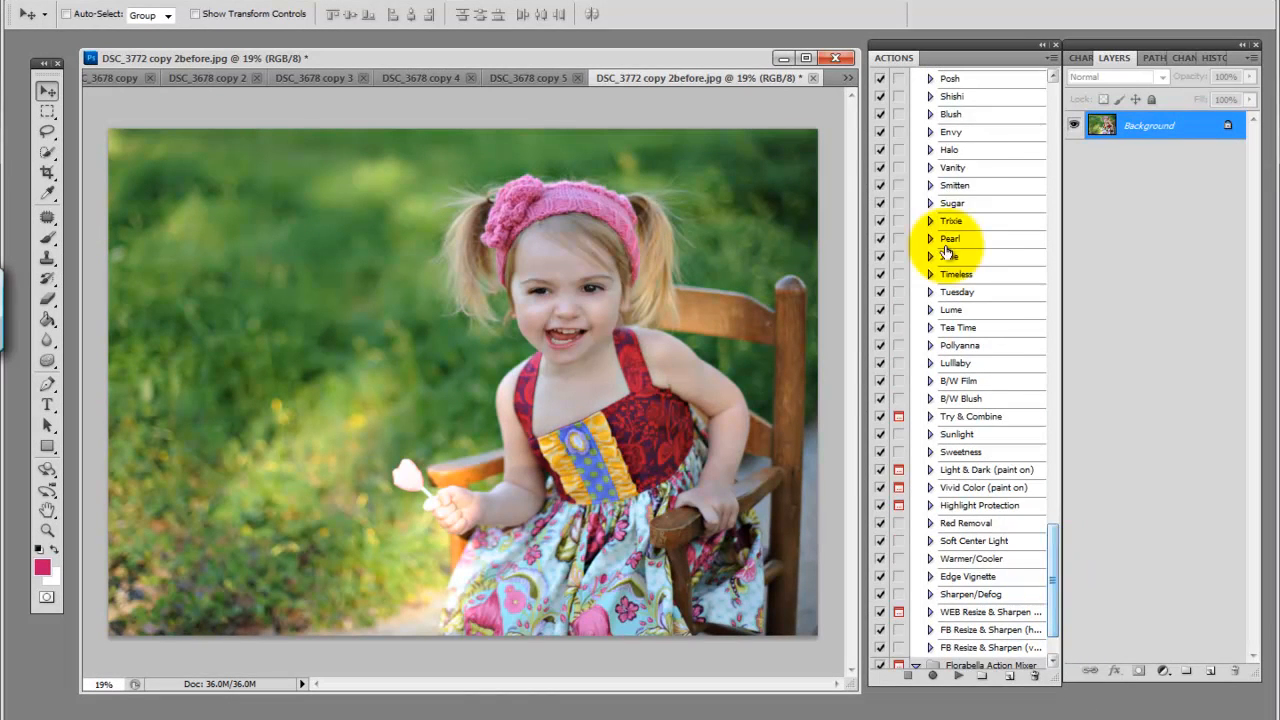
pyautogui.click(955, 132)
pyautogui.click(958, 676)
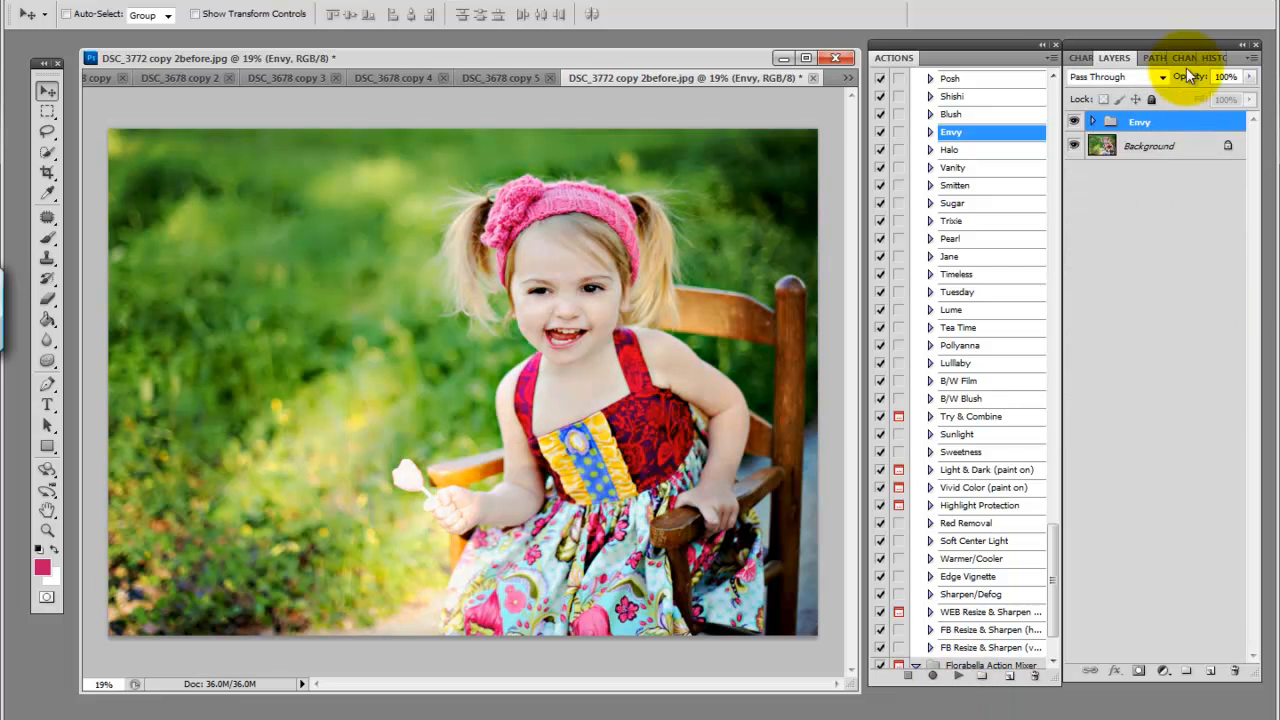
pyautogui.click(1249, 77)
pyautogui.moveTo(1250, 98)
pyautogui.mouseDown()
pyautogui.moveTo(1215, 98)
pyautogui.moveTo(1256, 88)
pyautogui.moveTo(1120, 107)
pyautogui.moveTo(1258, 110)
pyautogui.mouseUp()
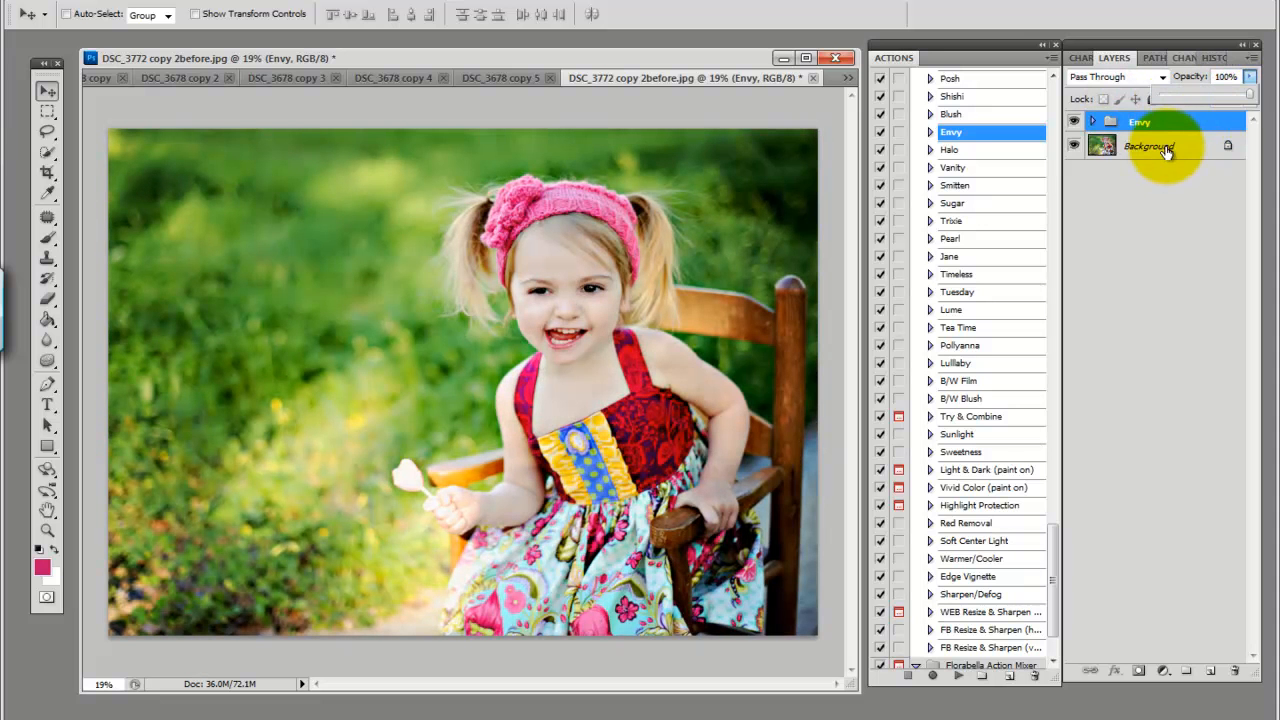
pyautogui.click(1136, 243)
# Flatten the Envy group into a single layer with the MERGE (part 1) action of the Florabella Action Mixer
pyautogui.moveTo(1053, 547); pyautogui.dragTo(1051, 592)
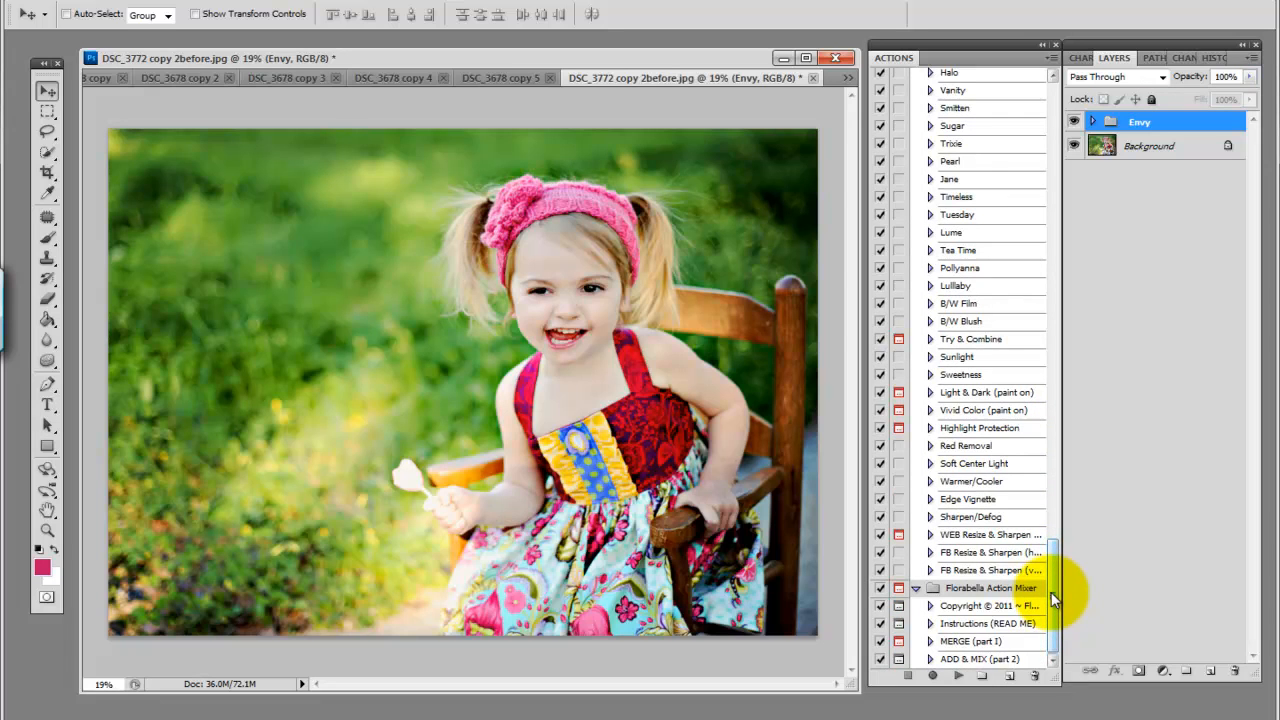
pyautogui.click(998, 644)
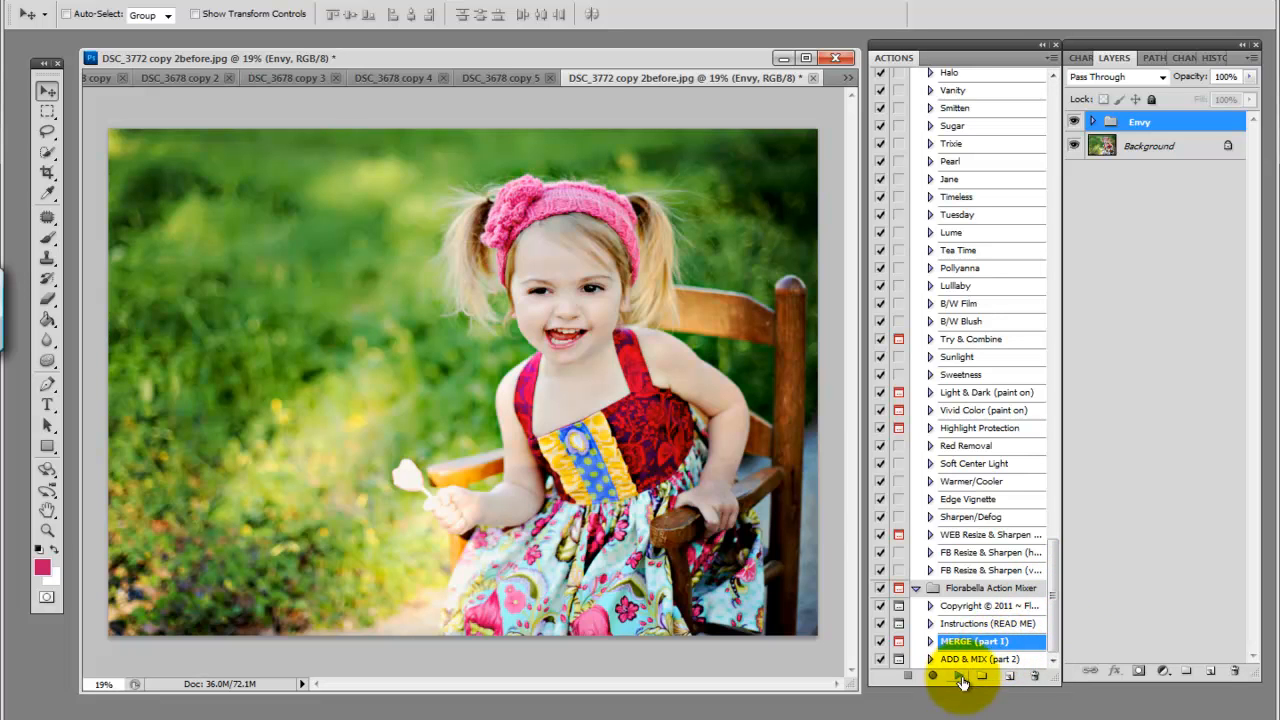
pyautogui.click(958, 677)
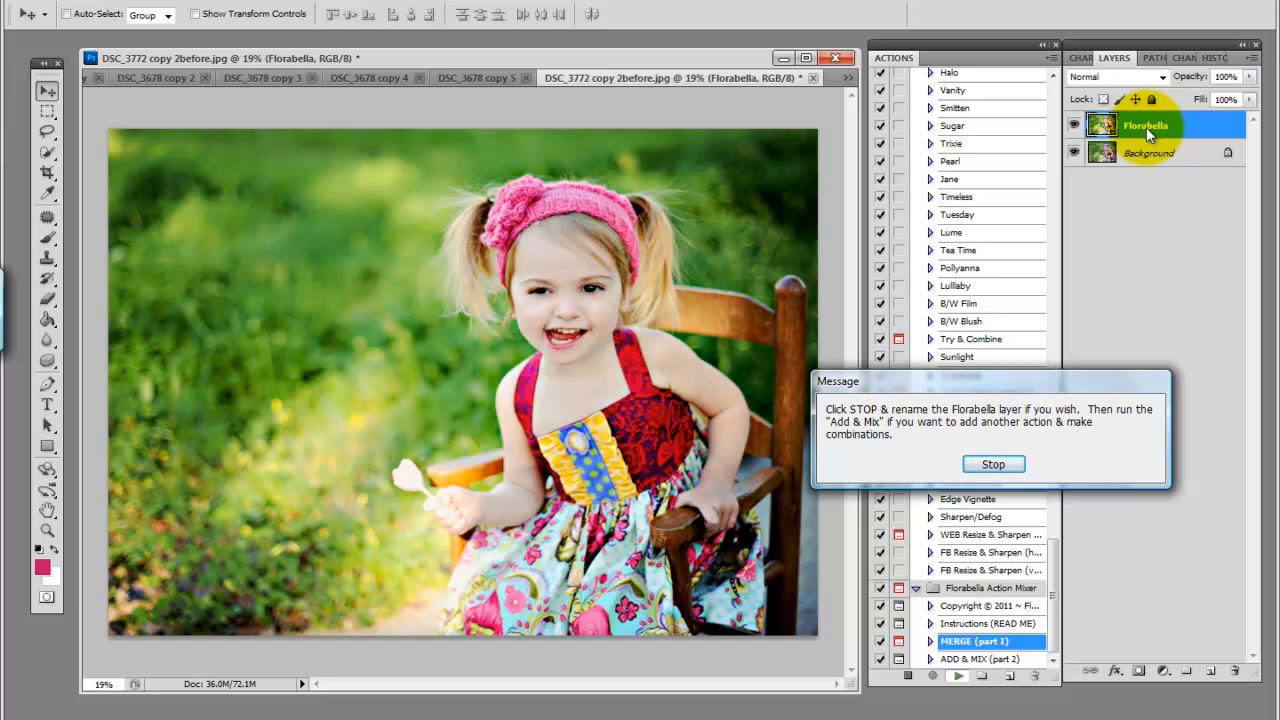
pyautogui.click(1007, 466)
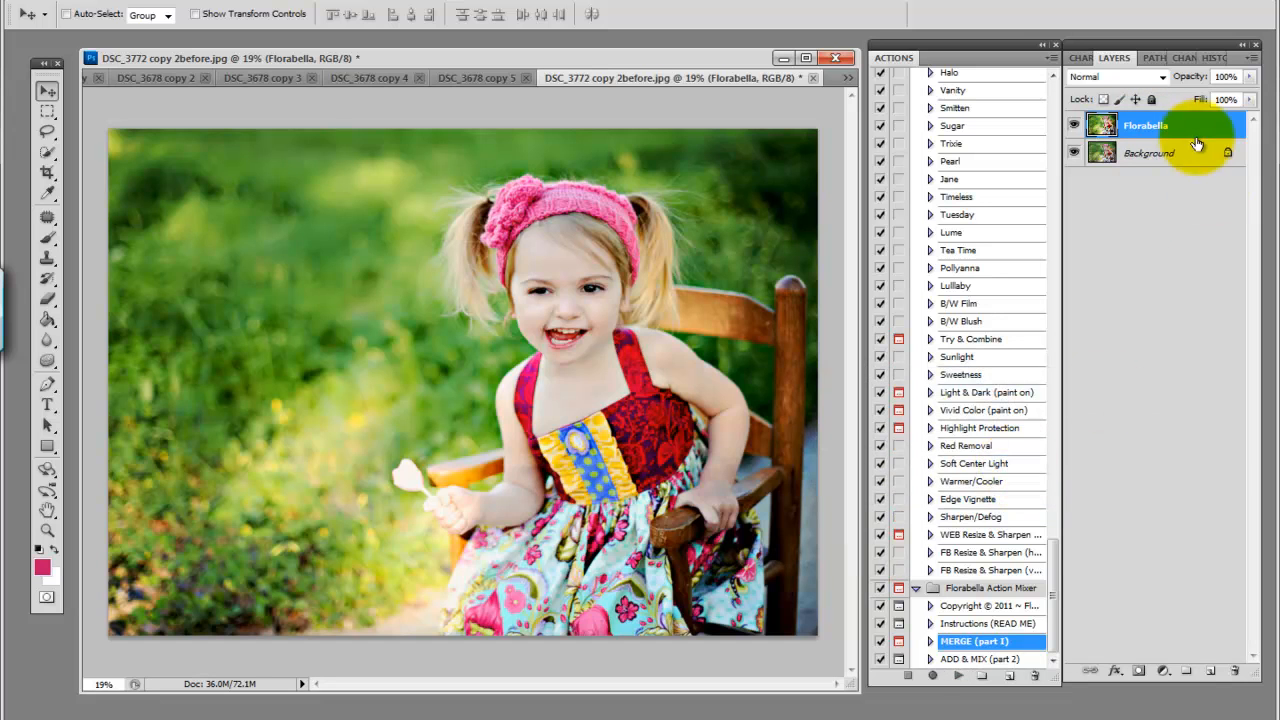
# Rename the merged Florabella layer as Envy
pyautogui.doubleClick(1146, 127)
pyautogui.write('Envy')
pyautogui.press('Return')
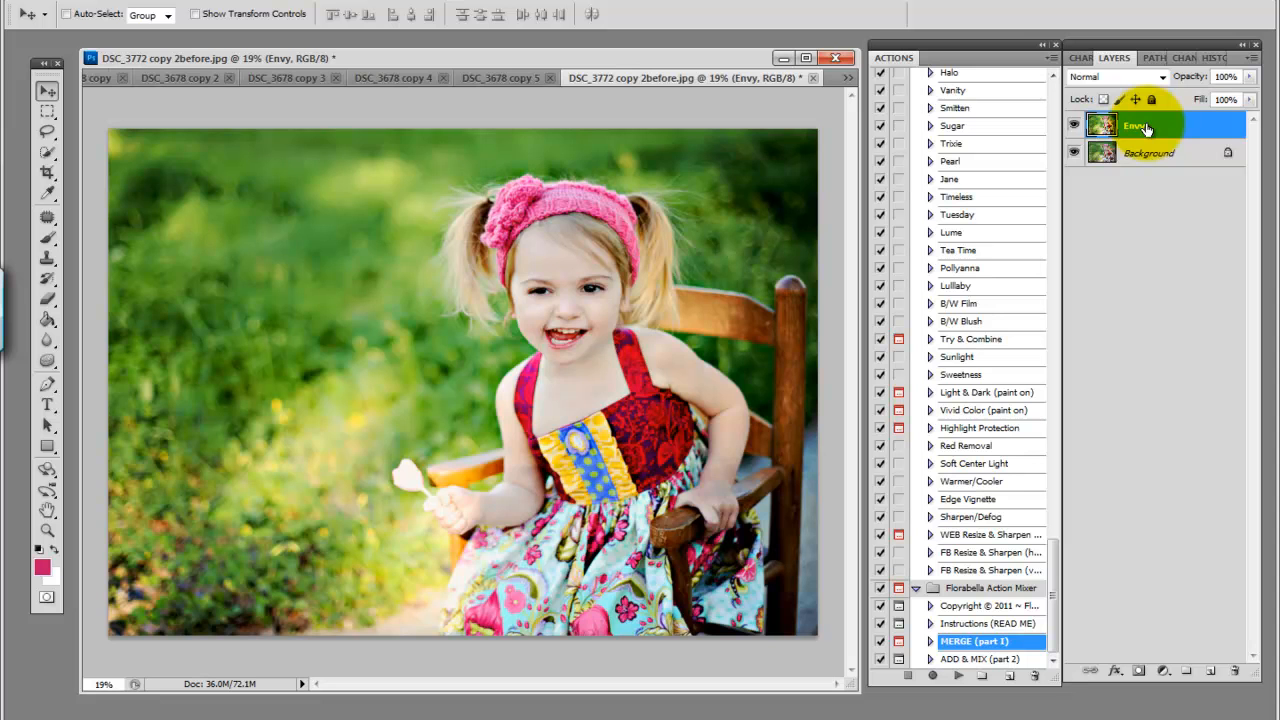
# Compare the photo with and without the Envy layer and check the layer's opacity control
pyautogui.click(1075, 124)
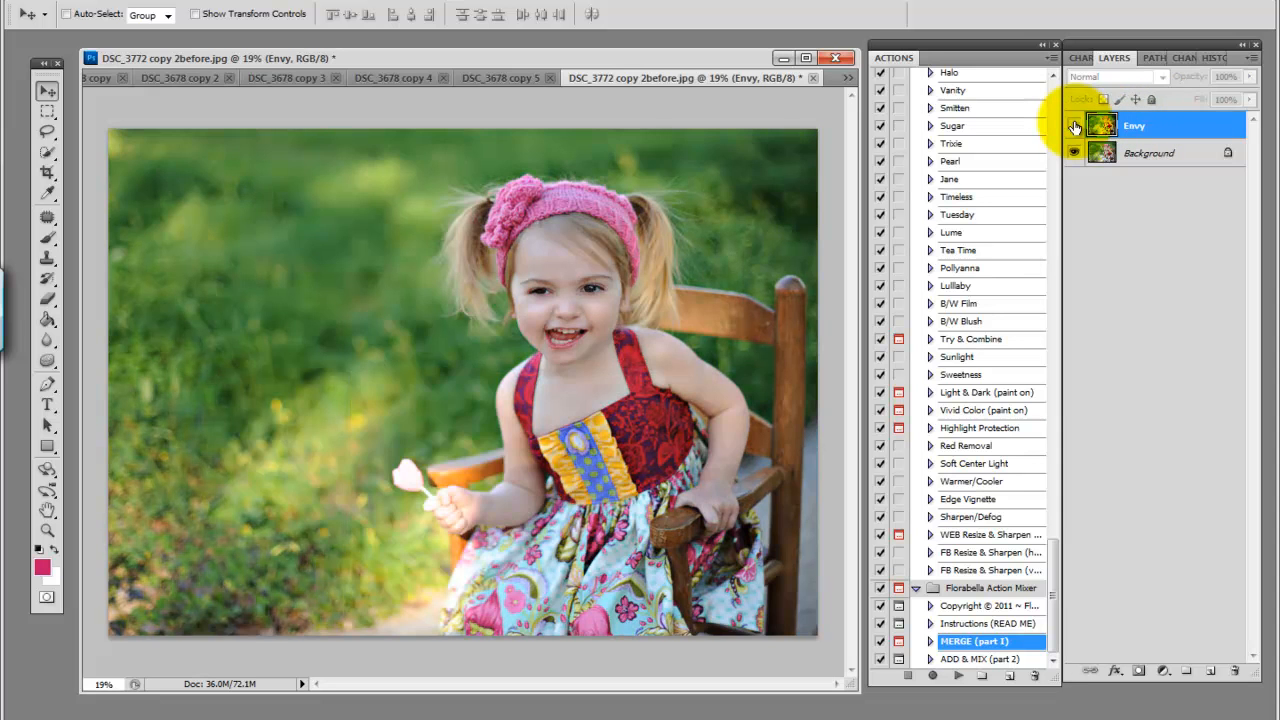
pyautogui.click(1075, 124)
pyautogui.click(1249, 77)
pyautogui.moveTo(1246, 96)
pyautogui.mouseDown()
pyautogui.moveTo(1206, 98)
pyautogui.moveTo(1252, 96)
pyautogui.mouseUp()
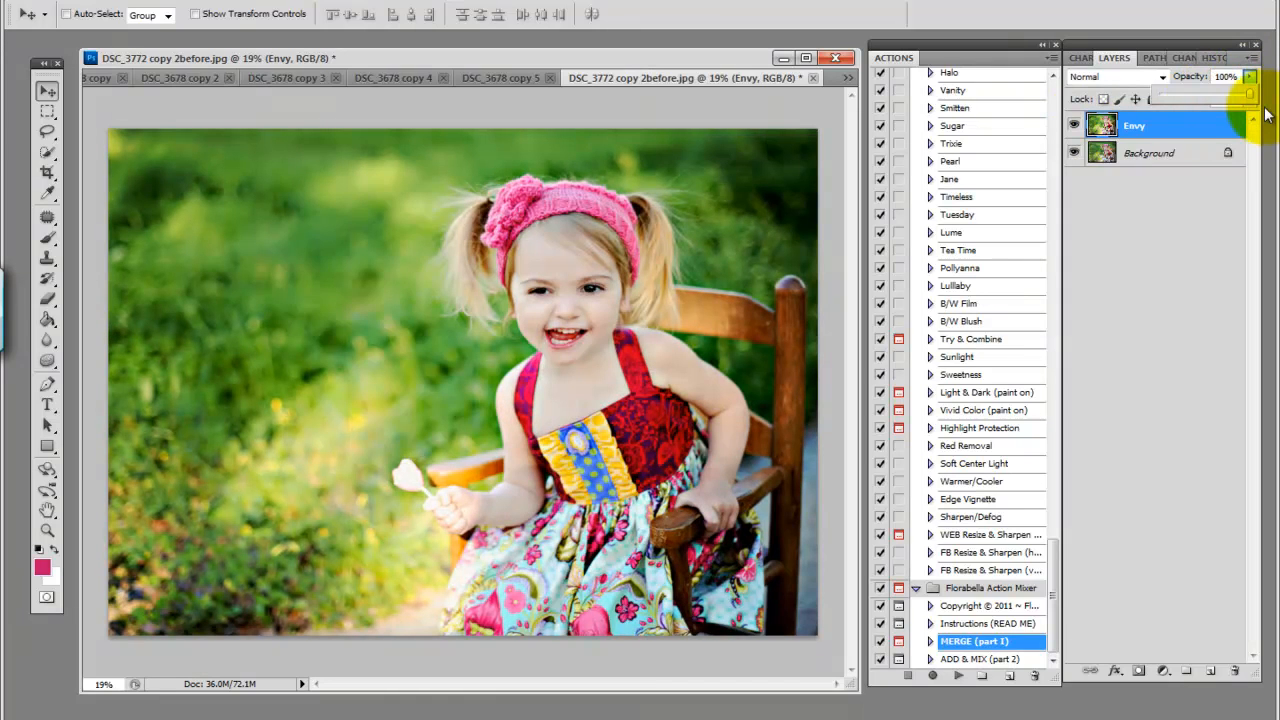
# Run the ADD & MIX (part 2) action, continue past its message, and run the Tea Time action on the background
pyautogui.click(997, 661)
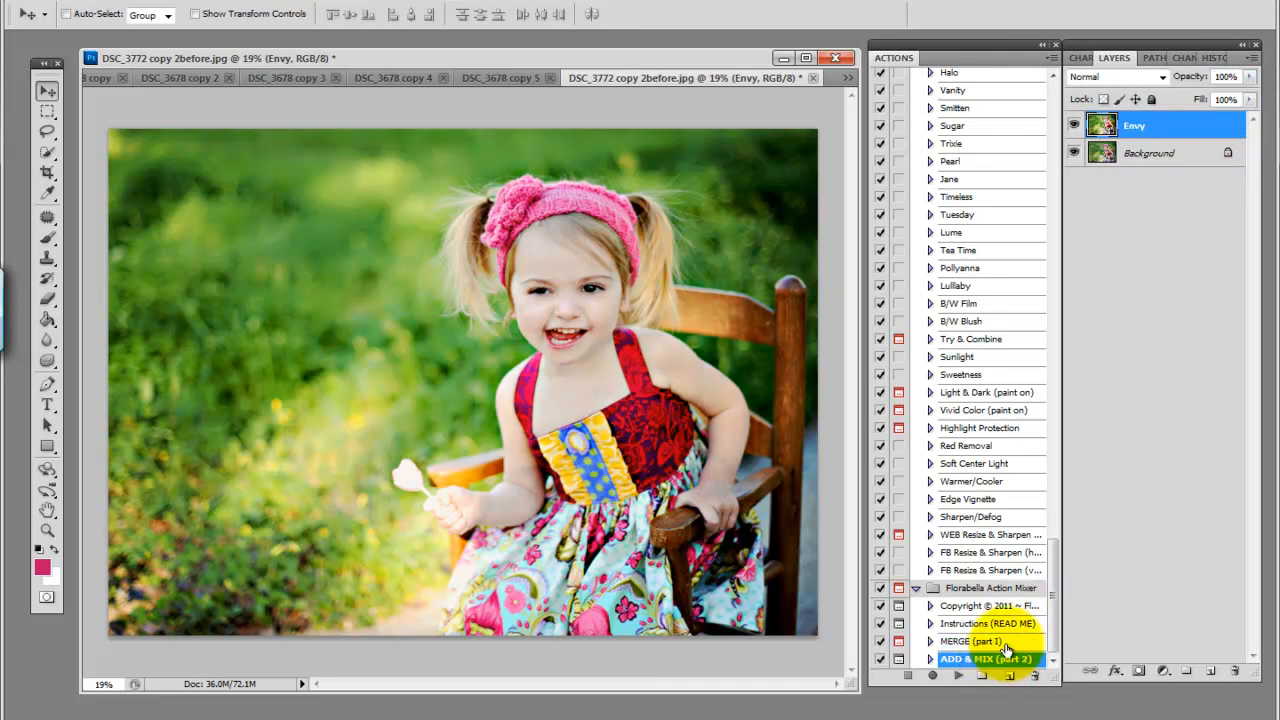
pyautogui.click(959, 677)
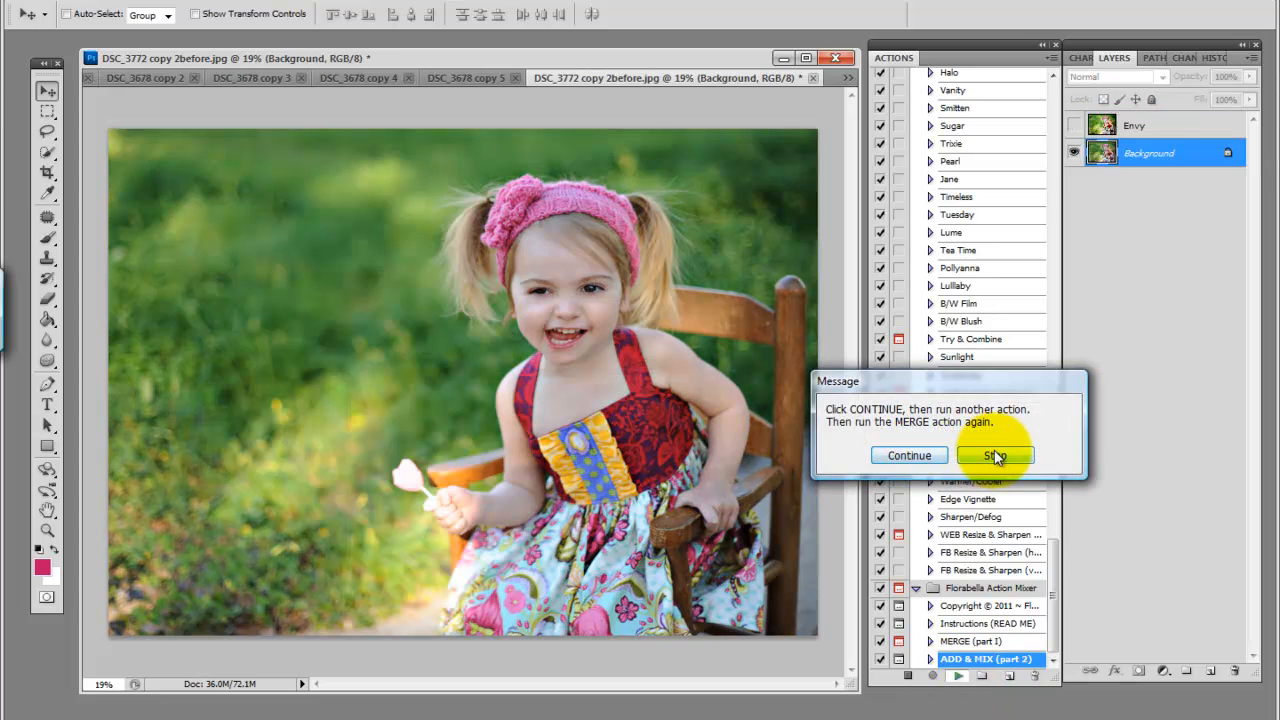
pyautogui.click(909, 455)
pyautogui.click(1004, 254)
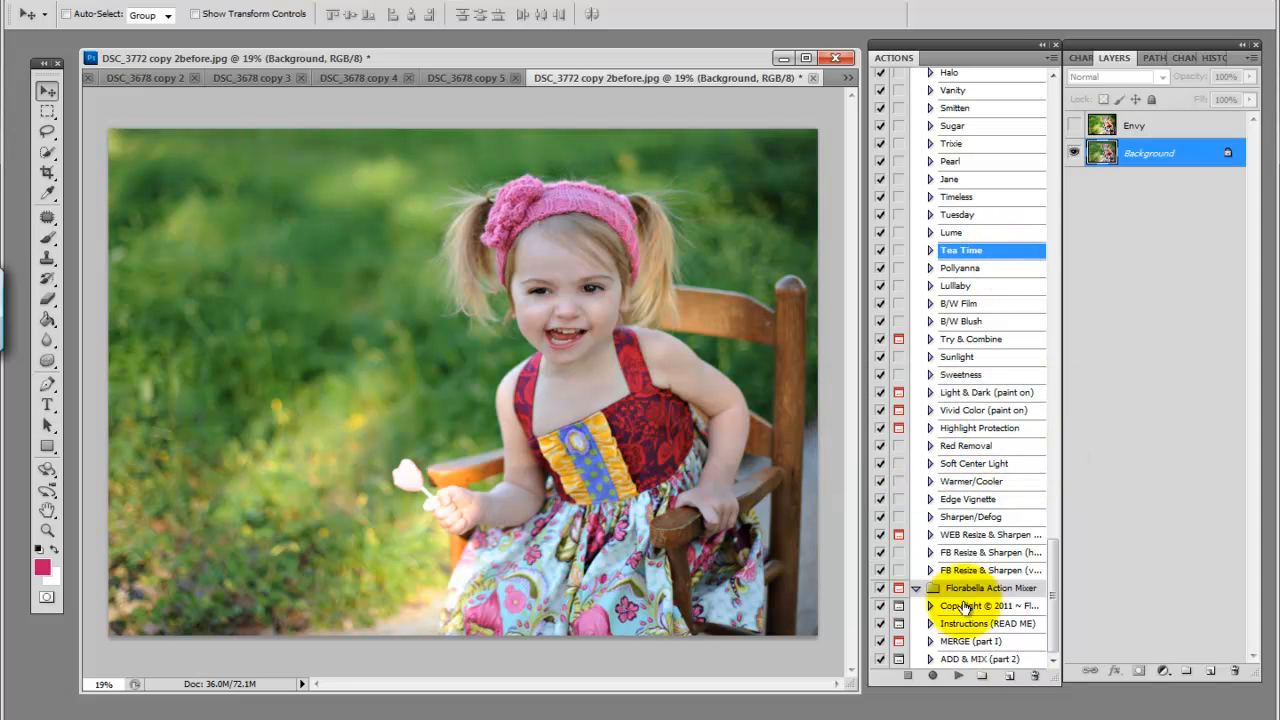
pyautogui.click(958, 676)
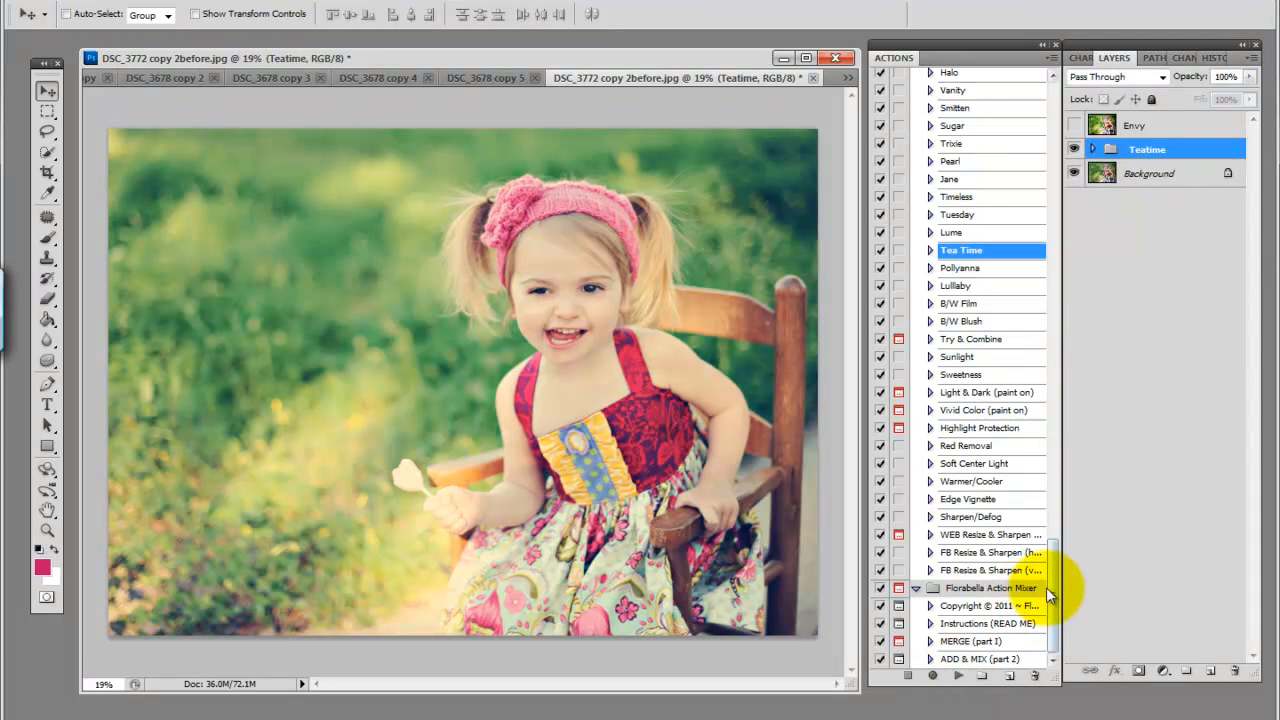
# Flatten the Teatime group into a single layer with the MERGE (part 1) action
pyautogui.click(970, 641)
pyautogui.click(957, 677)
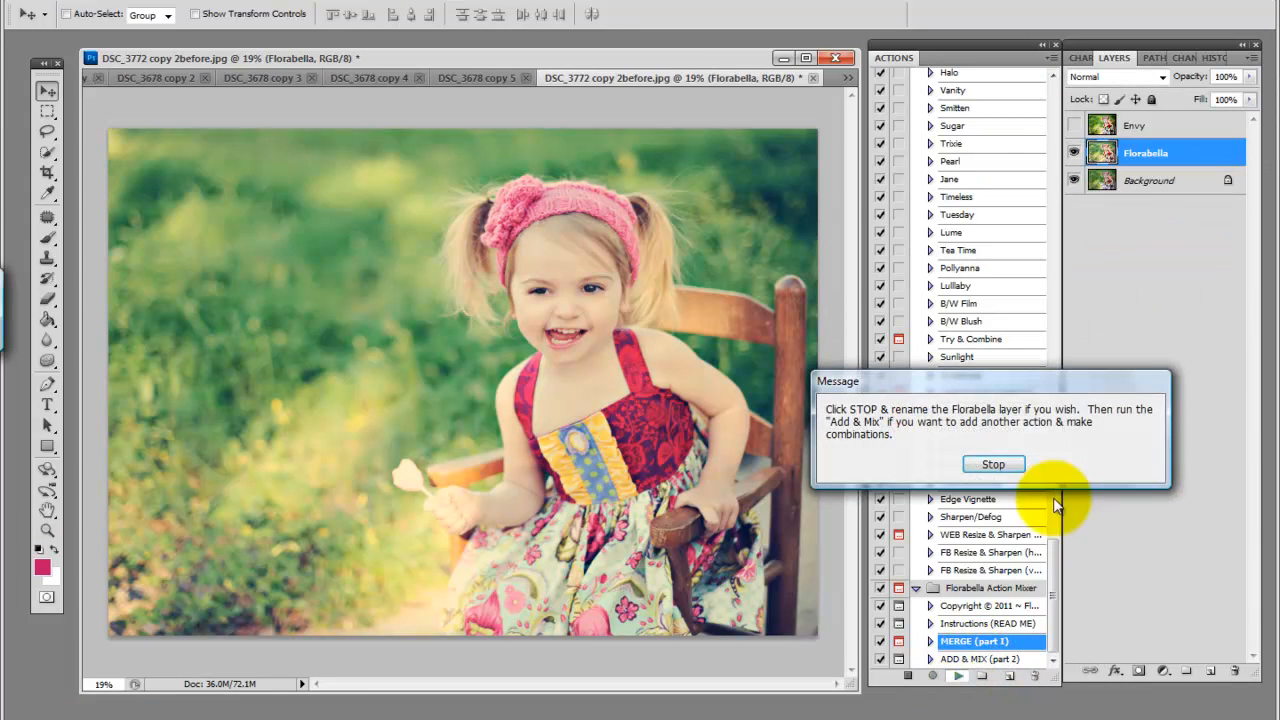
pyautogui.click(992, 465)
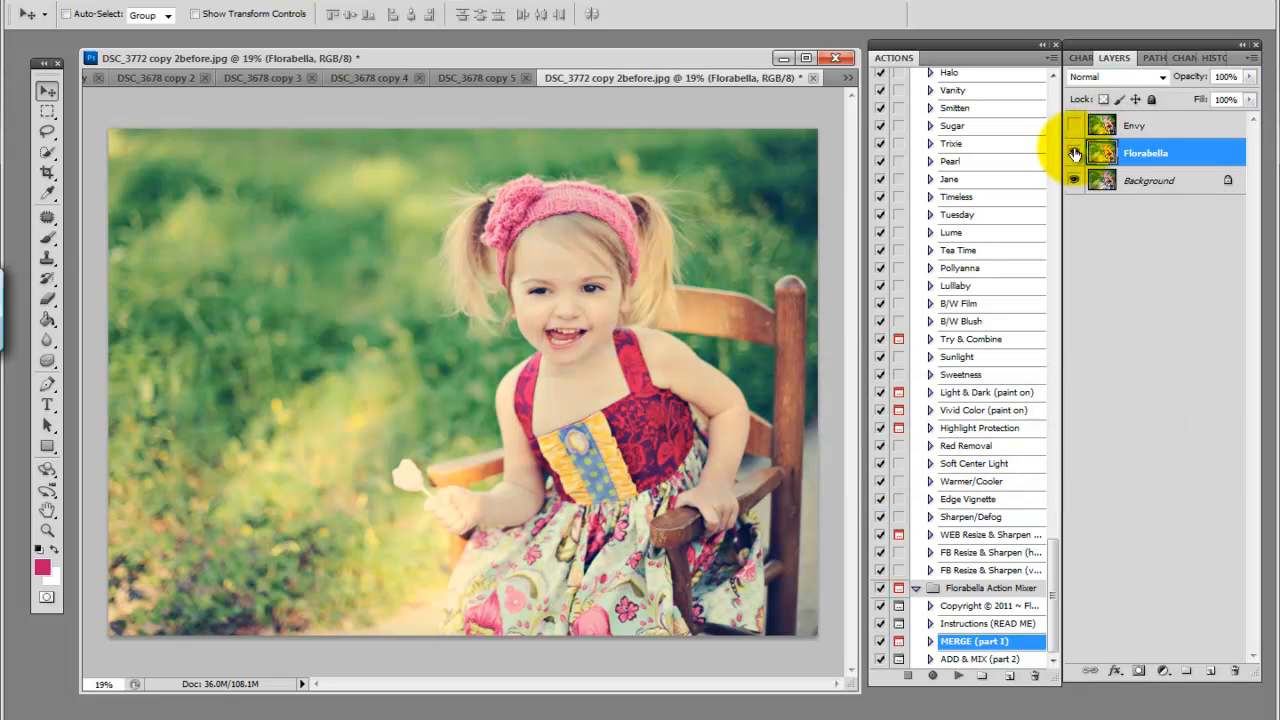
# Show the Envy layer again and lower its opacity to 49% to blend it with the layer below
pyautogui.click(1073, 126)
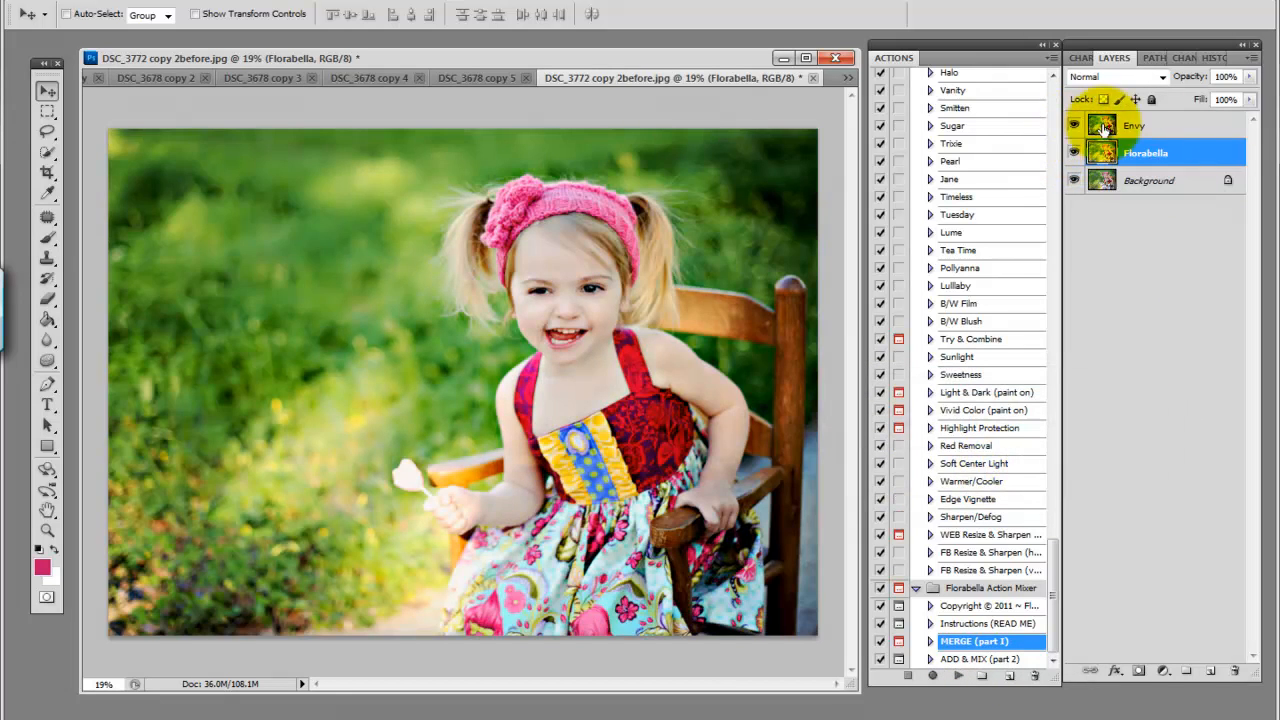
pyautogui.click(1227, 125)
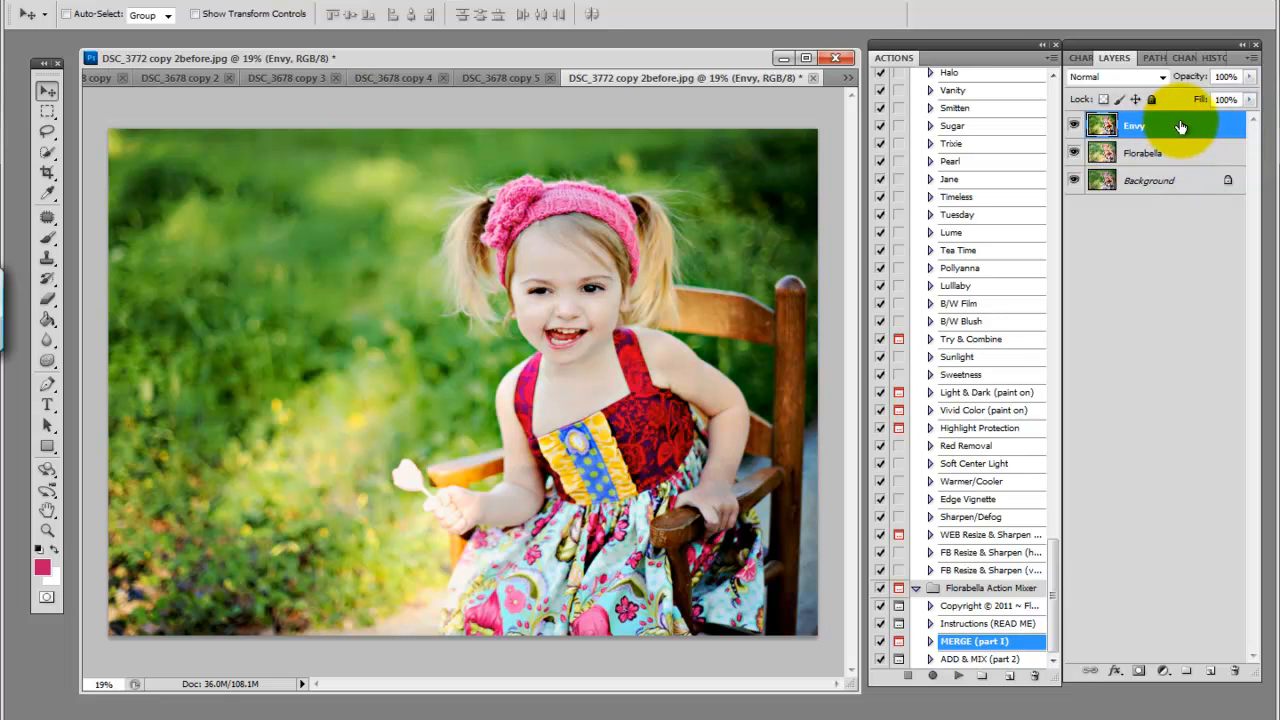
pyautogui.click(1251, 77)
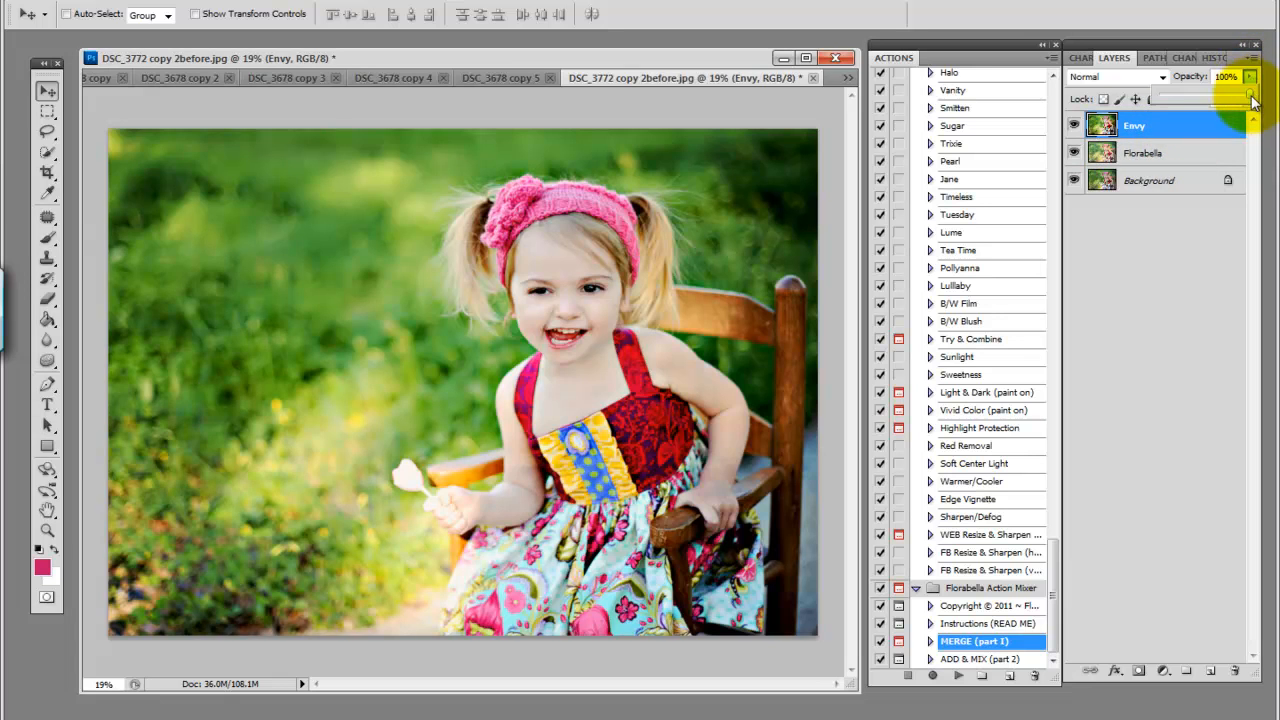
pyautogui.moveTo(1249, 99); pyautogui.dragTo(1203, 107)
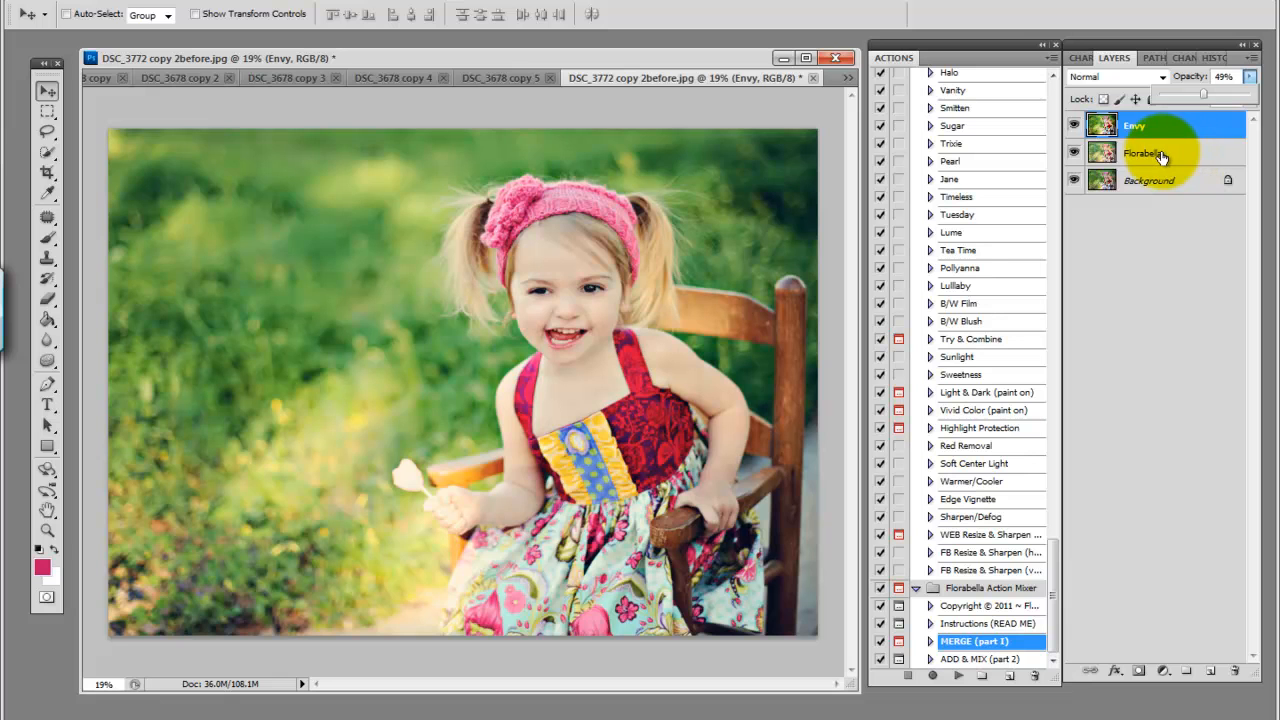
# Rename the Florabella layer beneath Envy as Teatime
pyautogui.doubleClick(1145, 154)
pyautogui.write('TEstrim')
pyautogui.press('BackSpace')
pyautogui.press('BackSpace')
pyautogui.press('BackSpace')
pyautogui.press('BackSpace')
pyautogui.press('BackSpace')
pyautogui.press('BackSpace')
pyautogui.write('eatime')
pyautogui.press('Return')
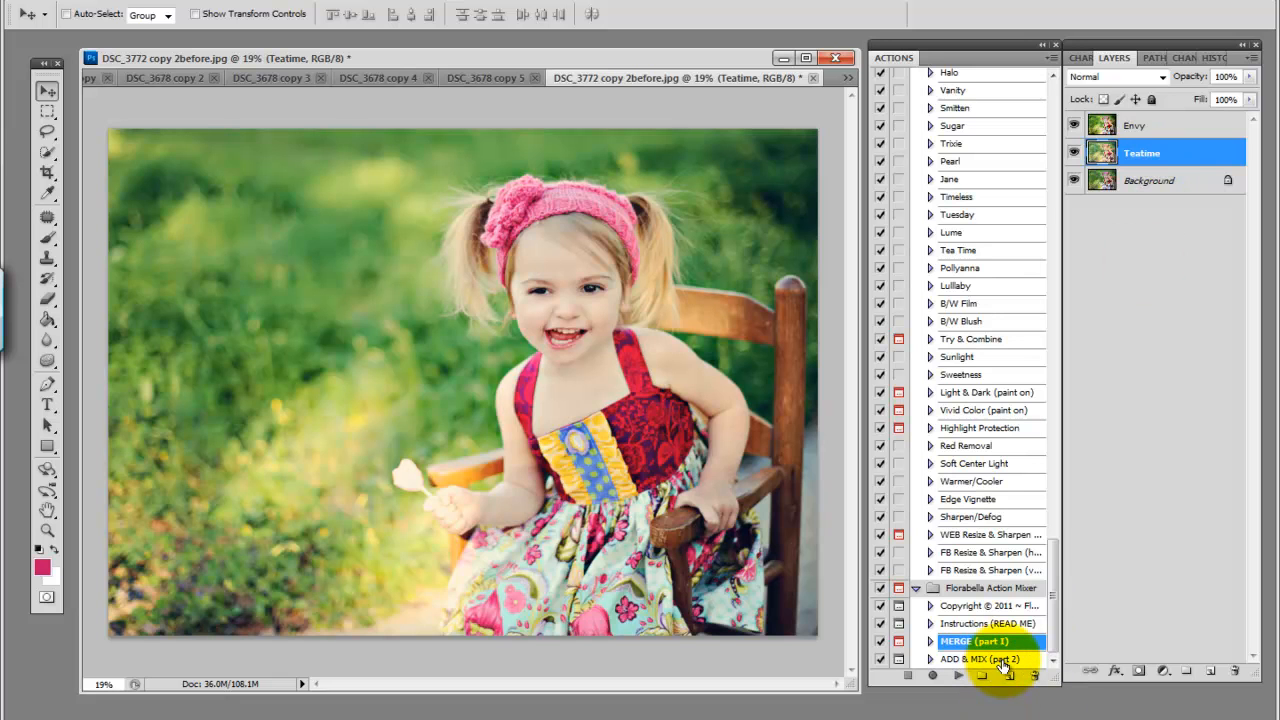
# Delete the Teatime and Envy layers together, leaving only the background
pyautogui.rightClick(1163, 150)
pyautogui.click(1184, 149)
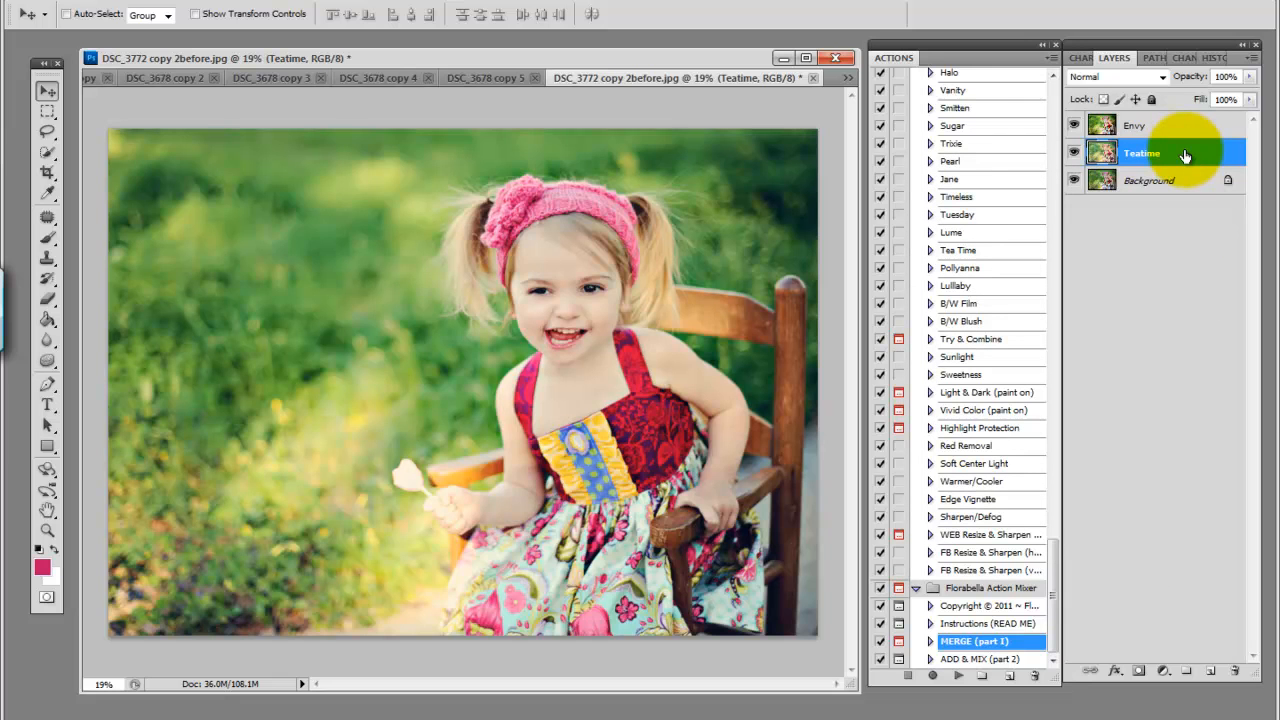
pyautogui.keyDown('shift'); pyautogui.click(1182, 122); pyautogui.keyUp('shift')
pyautogui.moveTo(1155, 149); pyautogui.dragTo(1235, 667)
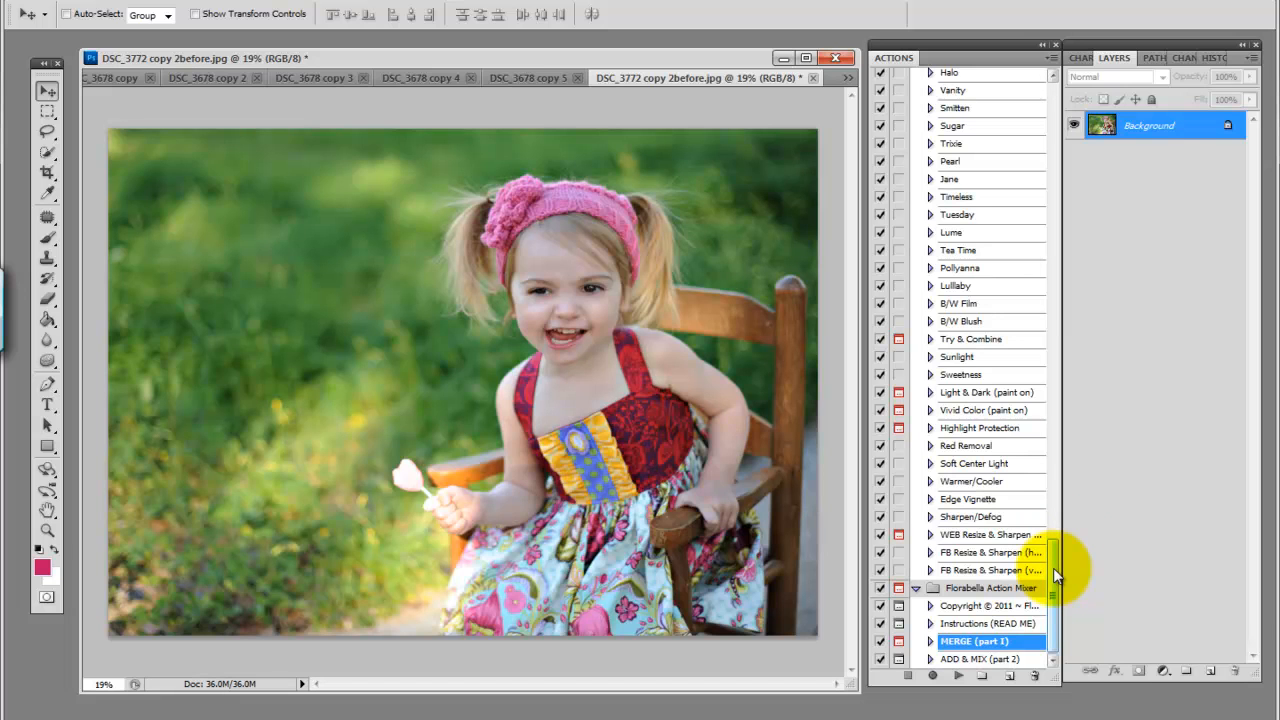
# Run the Jane action on the background photo
pyautogui.moveTo(1056, 575); pyautogui.dragTo(1057, 559)
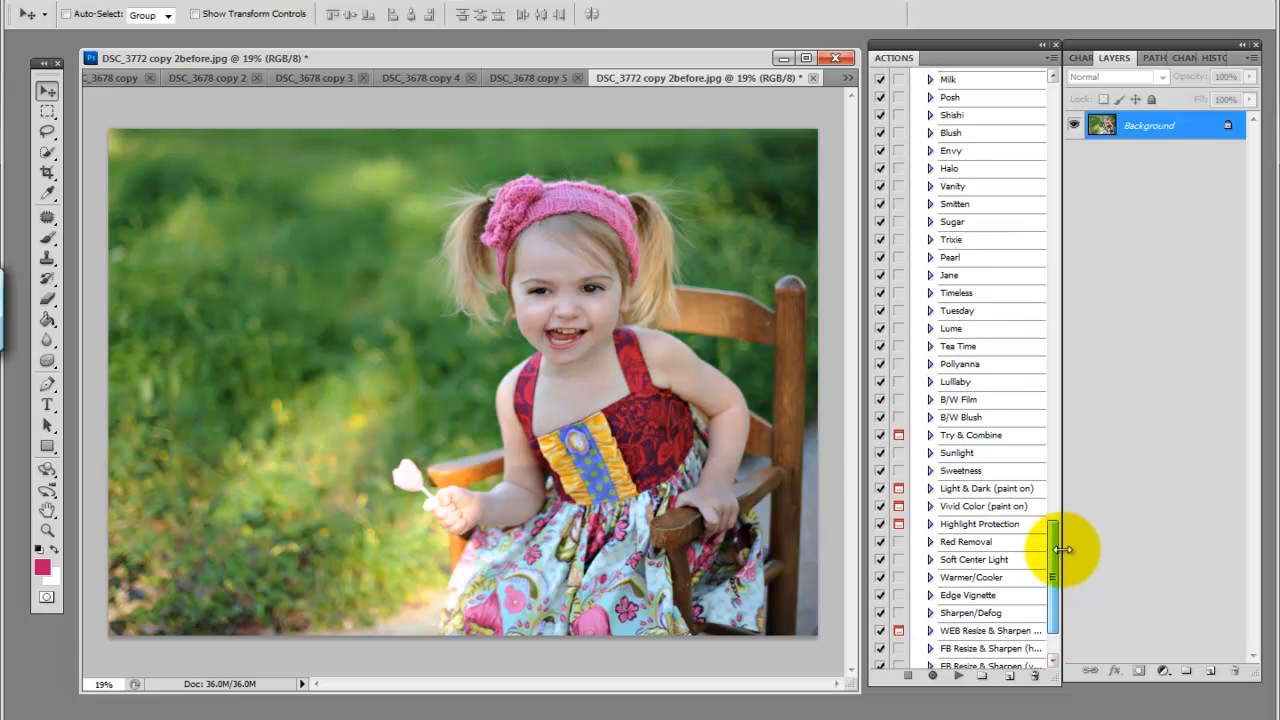
pyautogui.click(1010, 276)
pyautogui.click(958, 676)
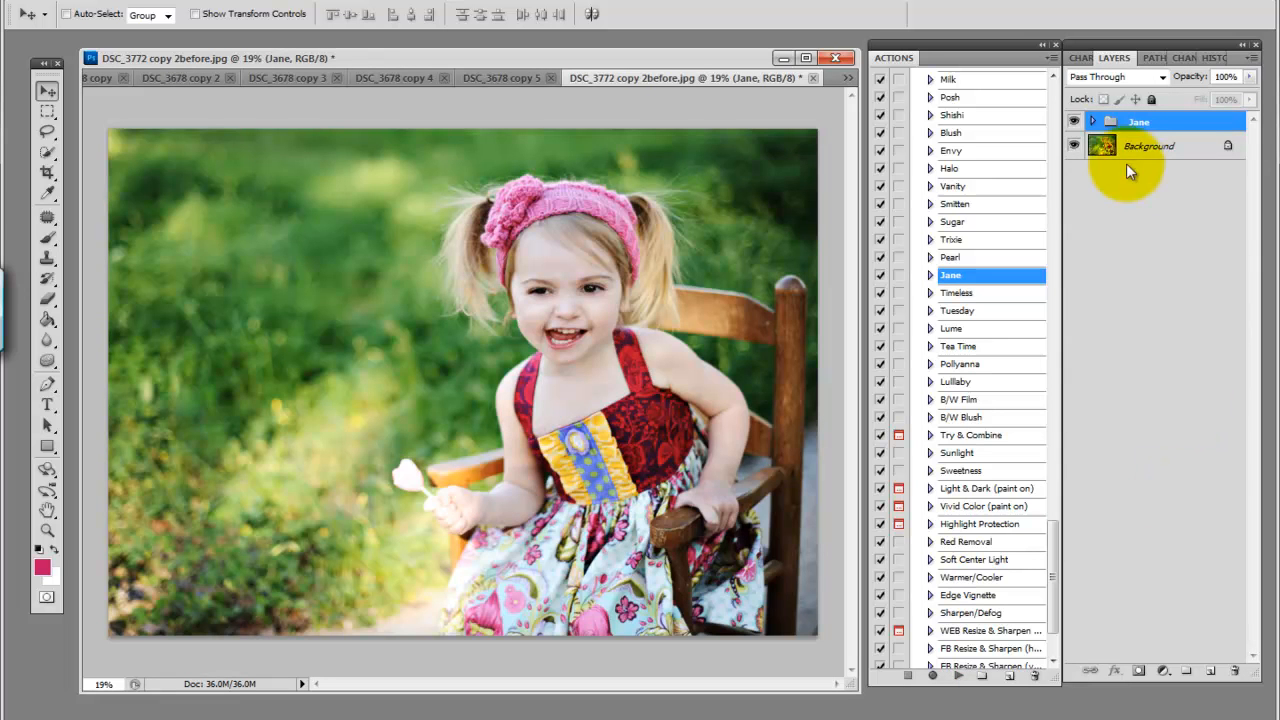
# Expand the Jane group, preview its optional Urban Jane and Hazy Jane layers in turn, and collapse the group again
pyautogui.click(1092, 121)
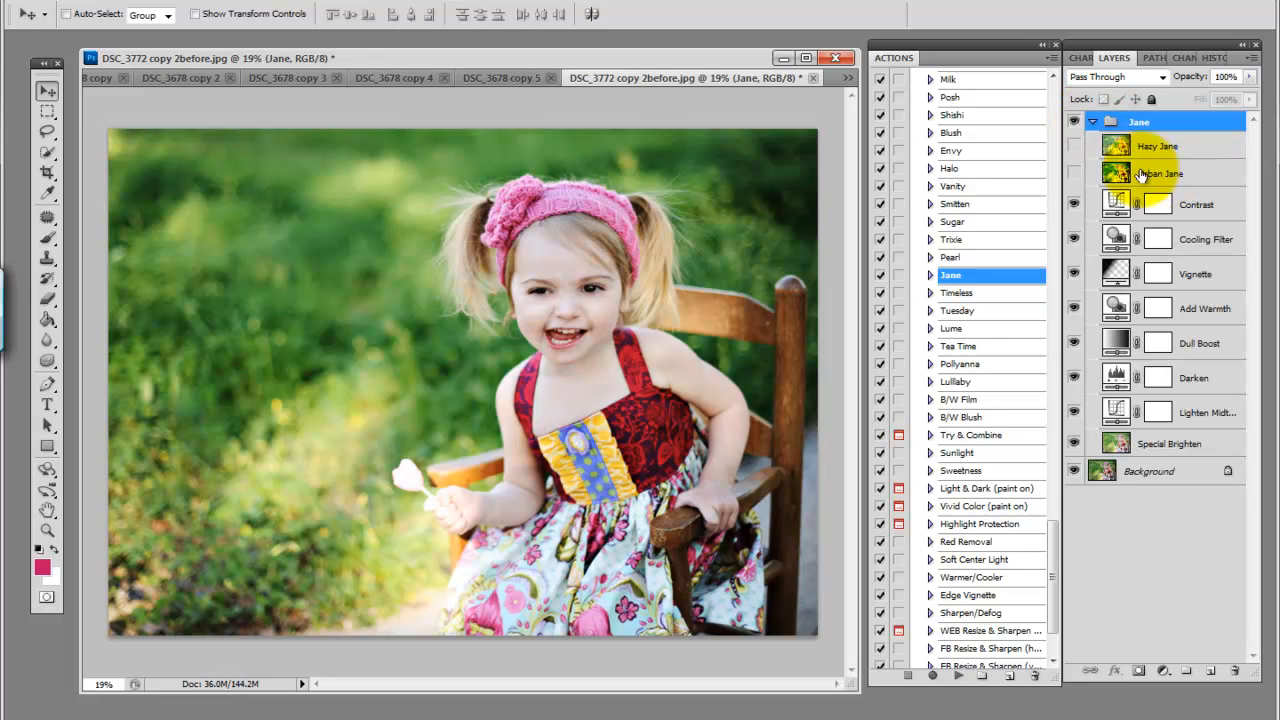
pyautogui.click(1074, 177)
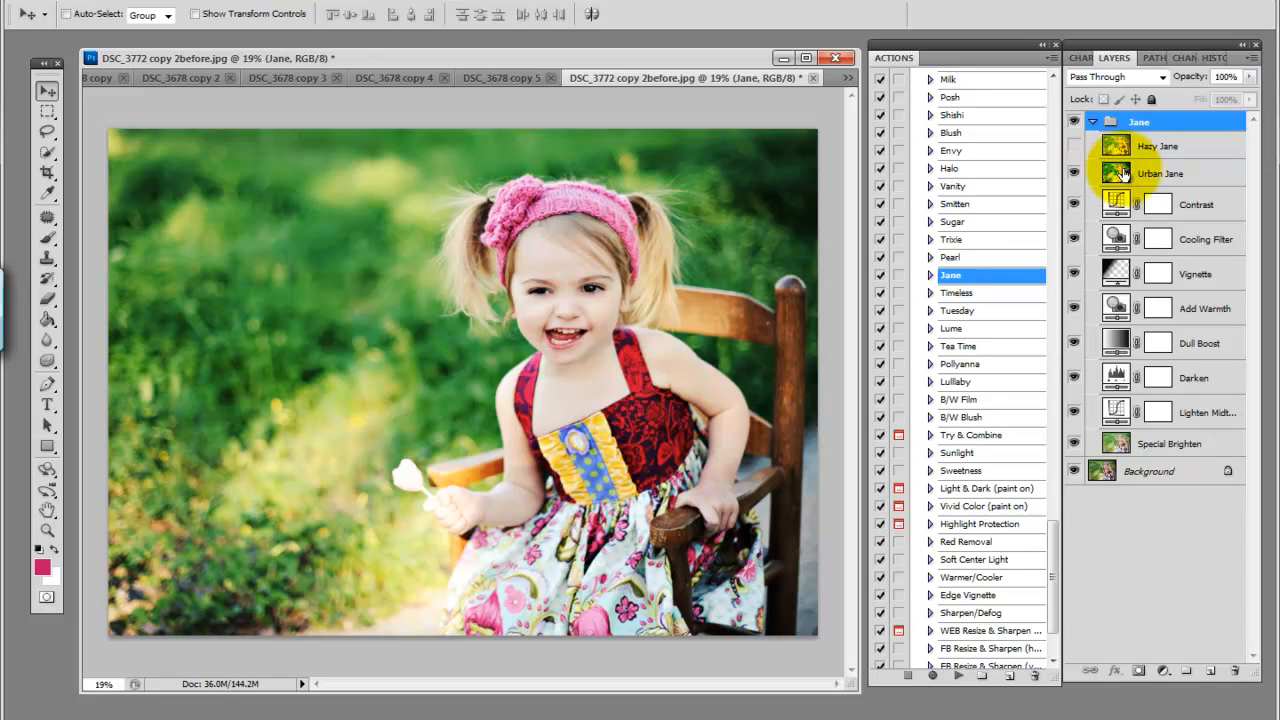
pyautogui.click(1074, 177)
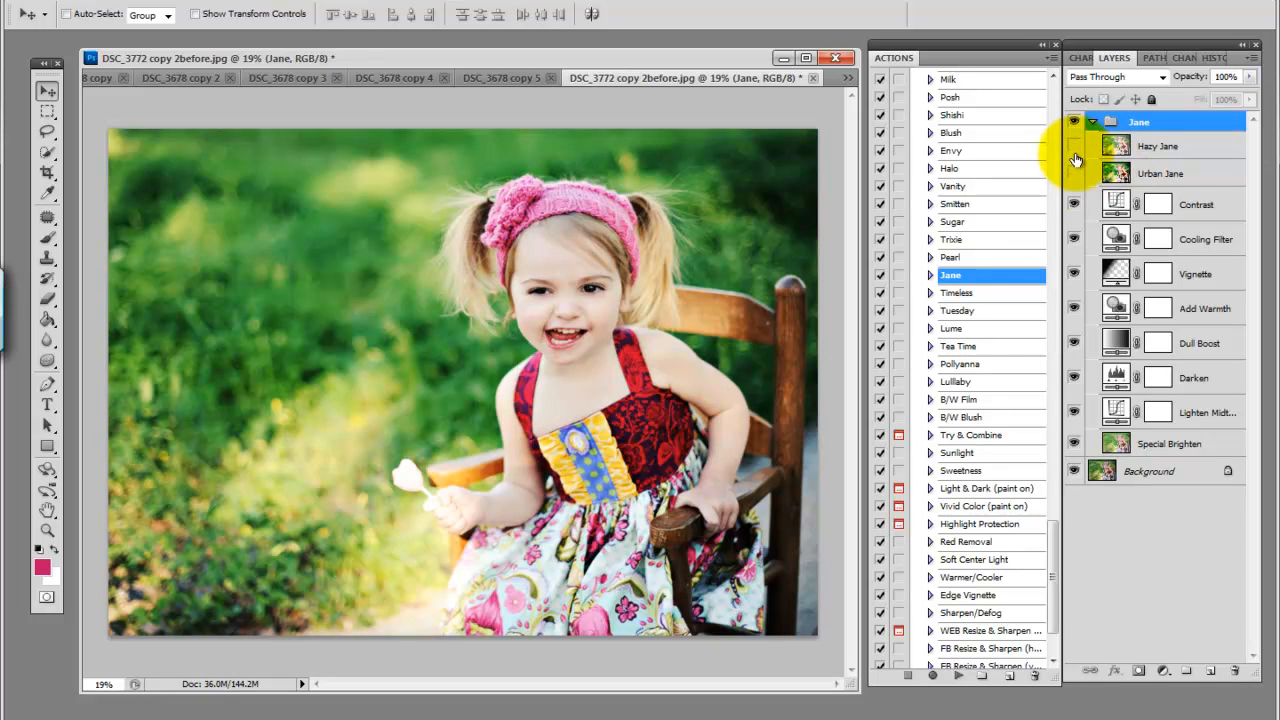
pyautogui.click(1075, 148)
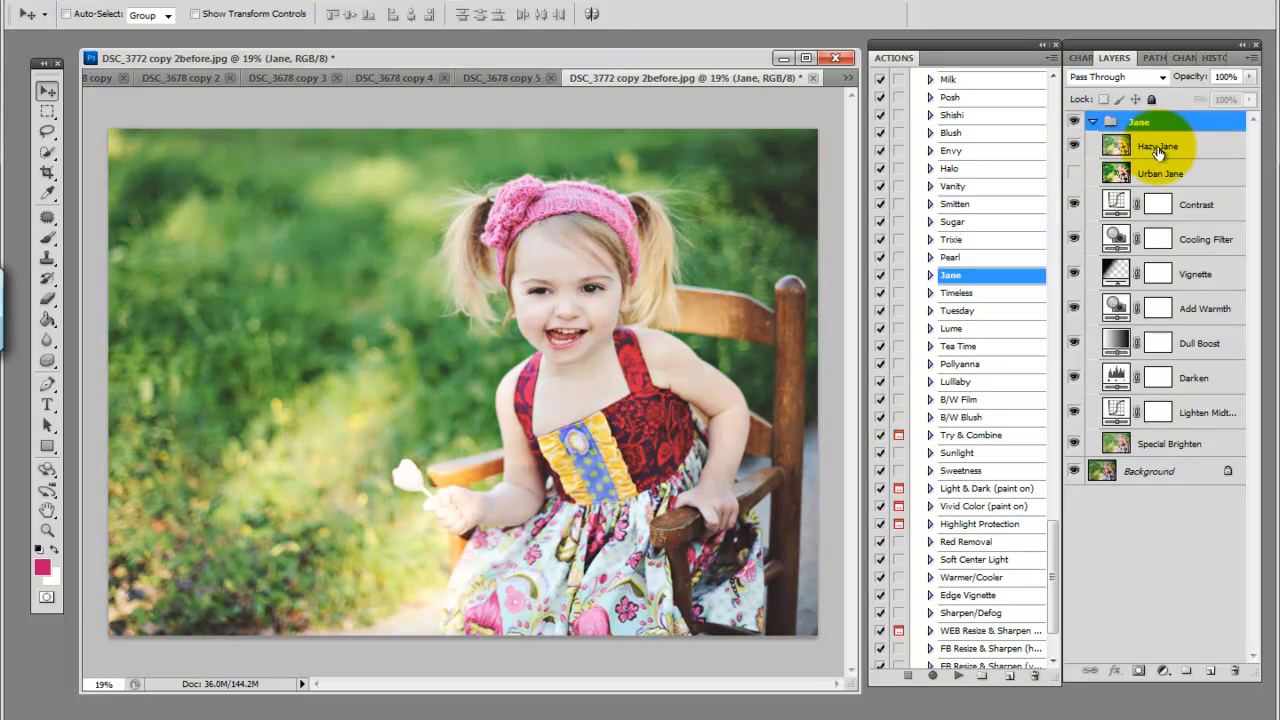
pyautogui.click(1075, 148)
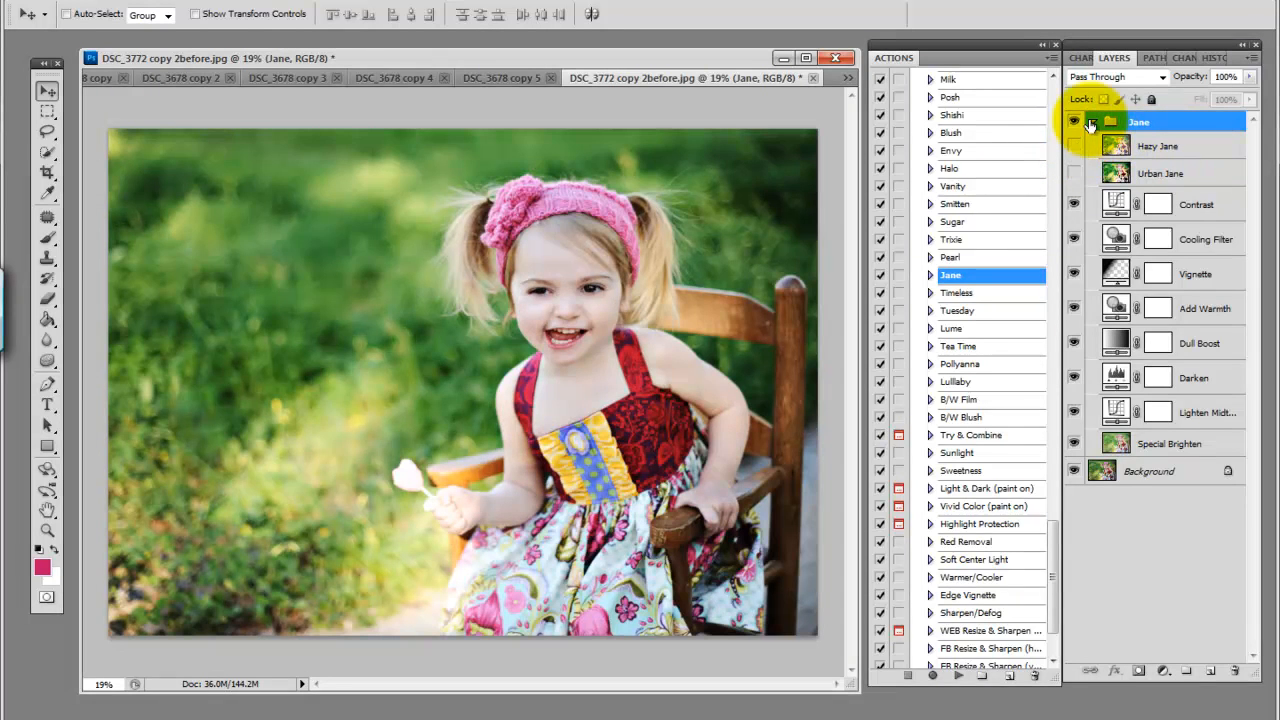
pyautogui.click(1093, 122)
# Merge the Jane group's visible effects into one layer with the MERGE (part 1) action
pyautogui.moveTo(1055, 536); pyautogui.dragTo(1054, 603)
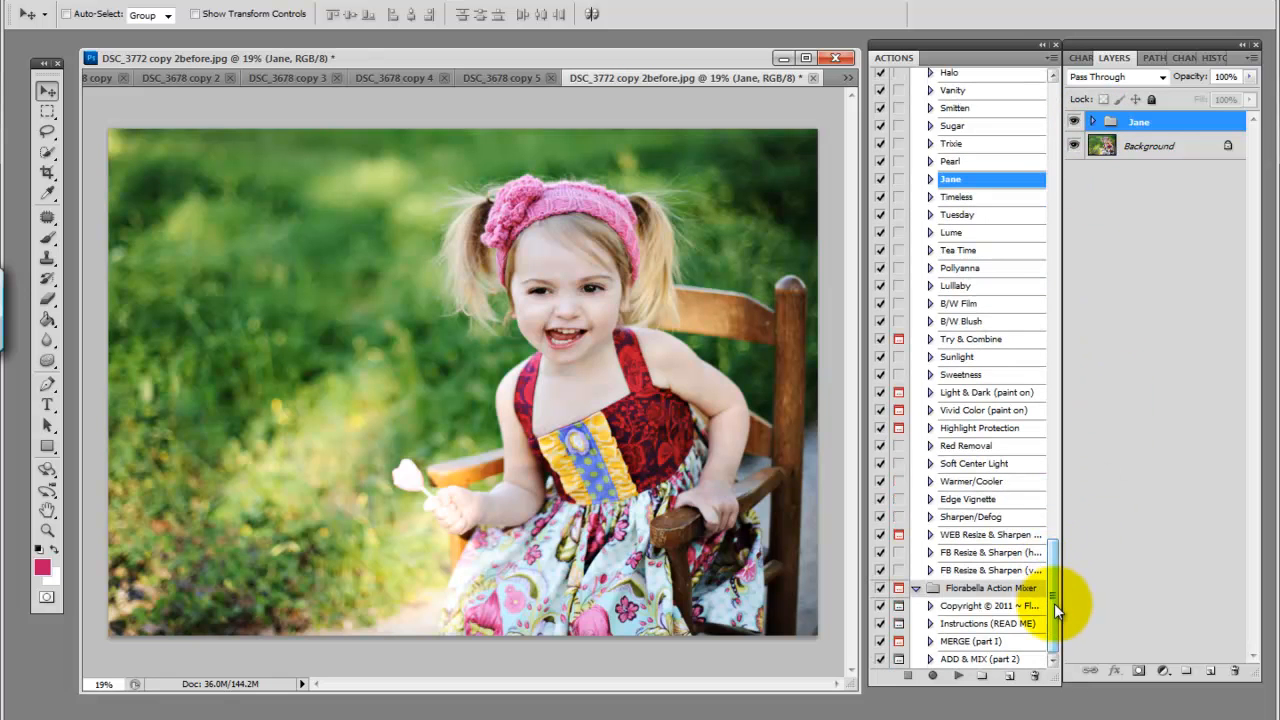
pyautogui.click(988, 642)
pyautogui.click(958, 678)
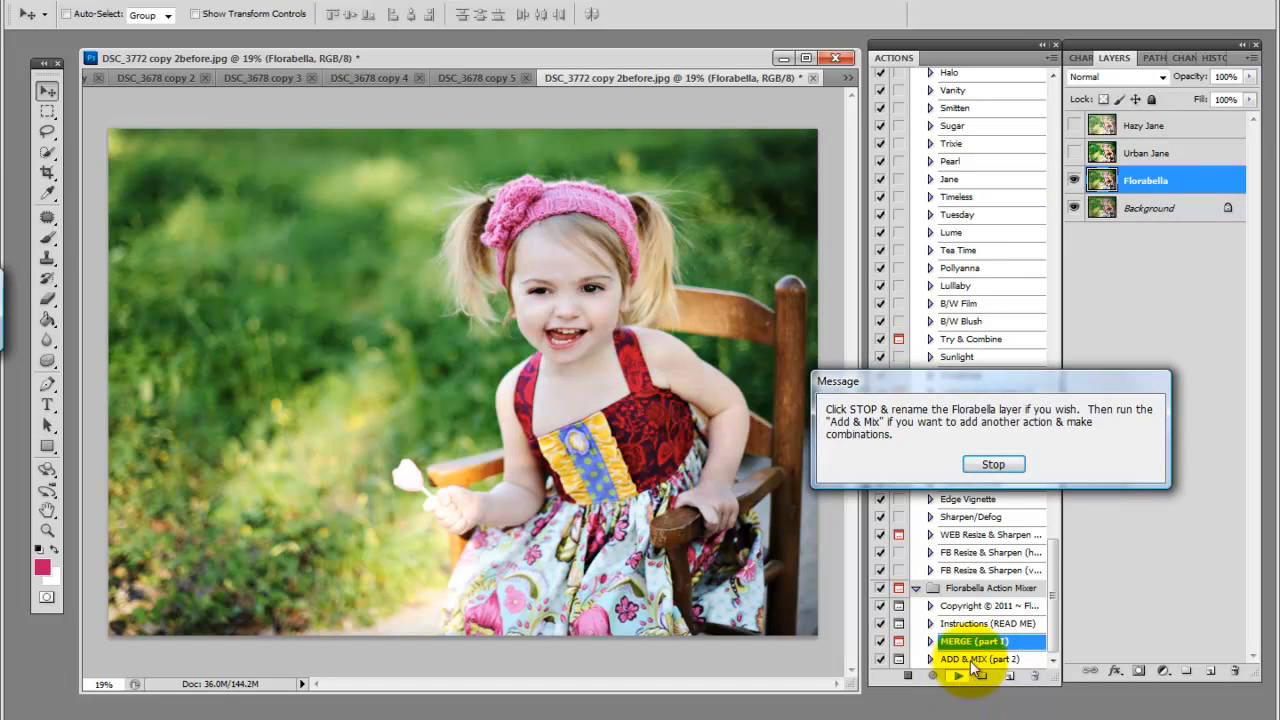
pyautogui.click(1005, 464)
# Compare the effects of the separate Urban Jane and Hazy Jane layers over the merged layer, leaving both hidden
pyautogui.click(1074, 151)
pyautogui.click(1074, 151)
pyautogui.click(1074, 125)
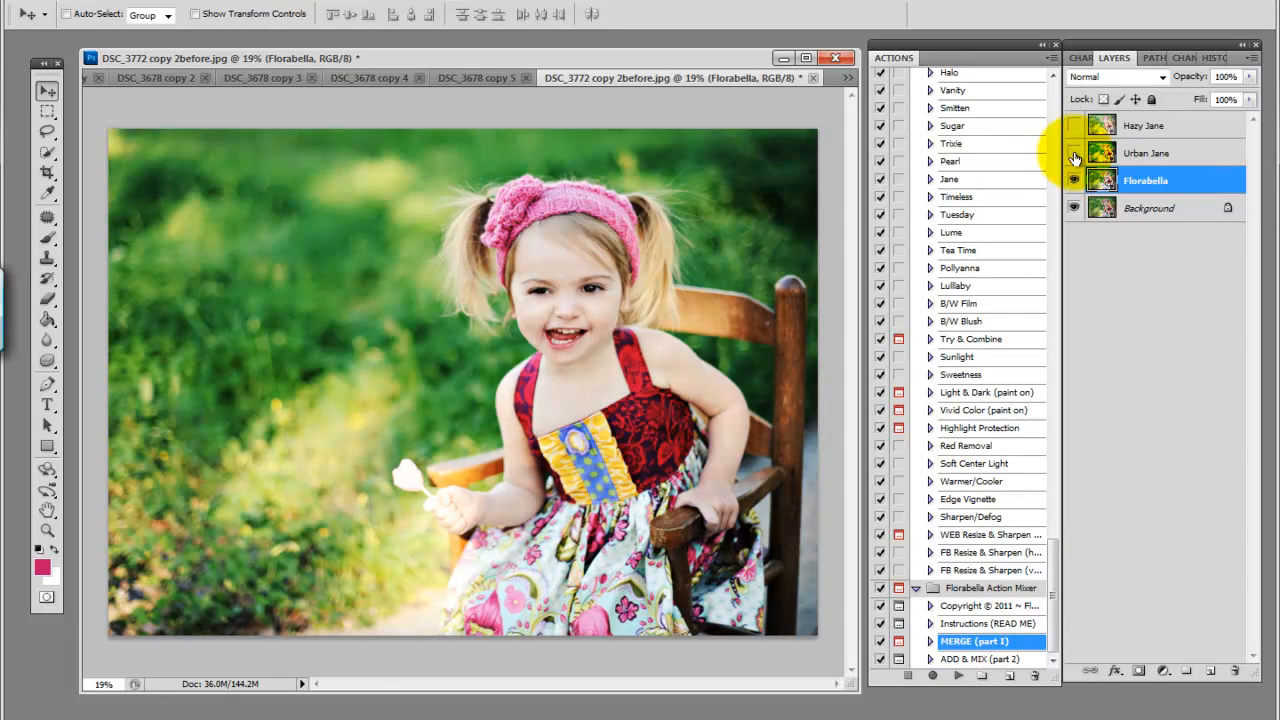
pyautogui.click(1074, 125)
pyautogui.click(1074, 125)
pyautogui.click(1077, 124)
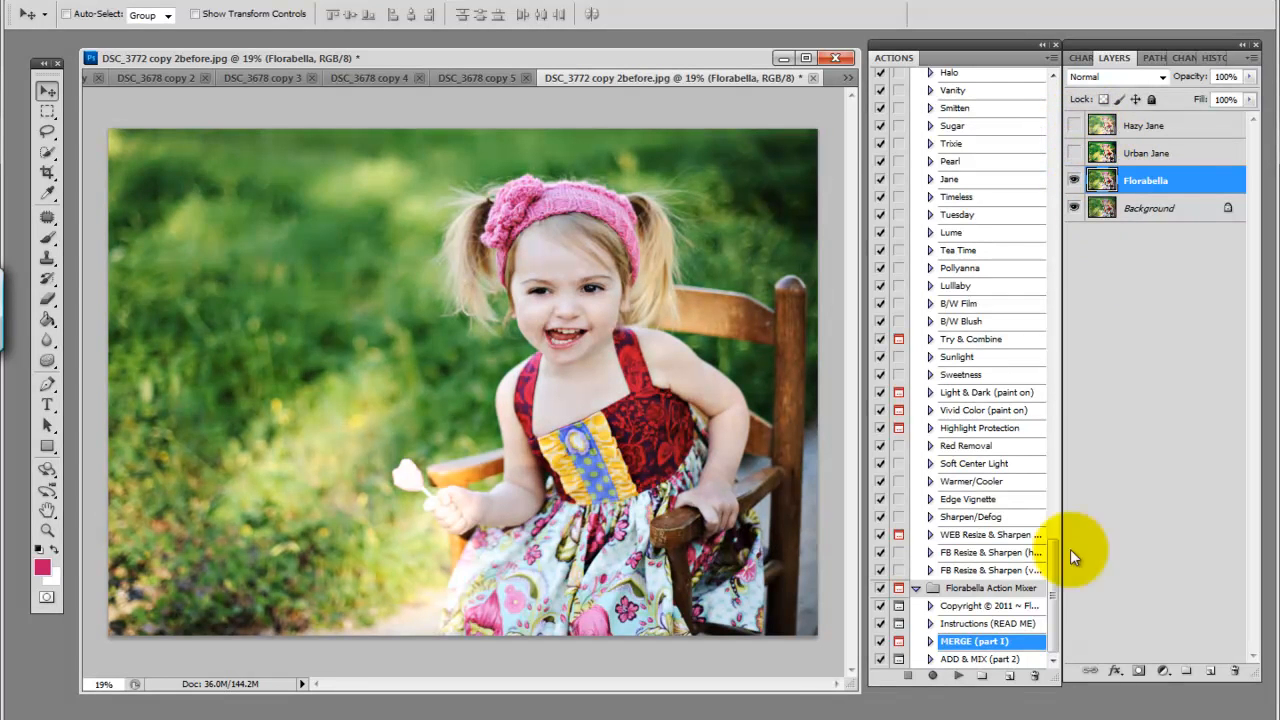
# Run the ADD & MIX (part 2) action and continue past its message to prepare the background for another action
pyautogui.click(1000, 659)
pyautogui.click(959, 676)
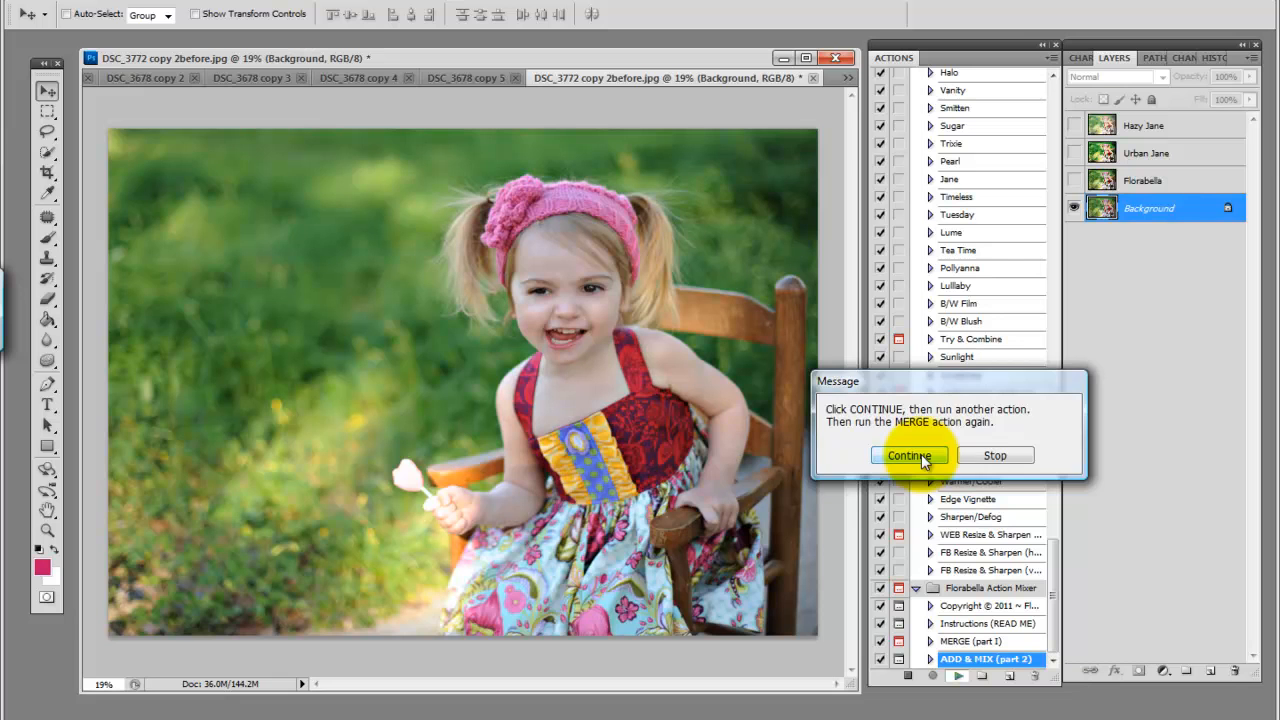
pyautogui.click(909, 455)
# Run the Swoon action from the Florabella Luxe II set on the background photo
pyautogui.scroll(3, 1055, 588)
pyautogui.scroll(3, 1055, 575)
pyautogui.click(1016, 137)
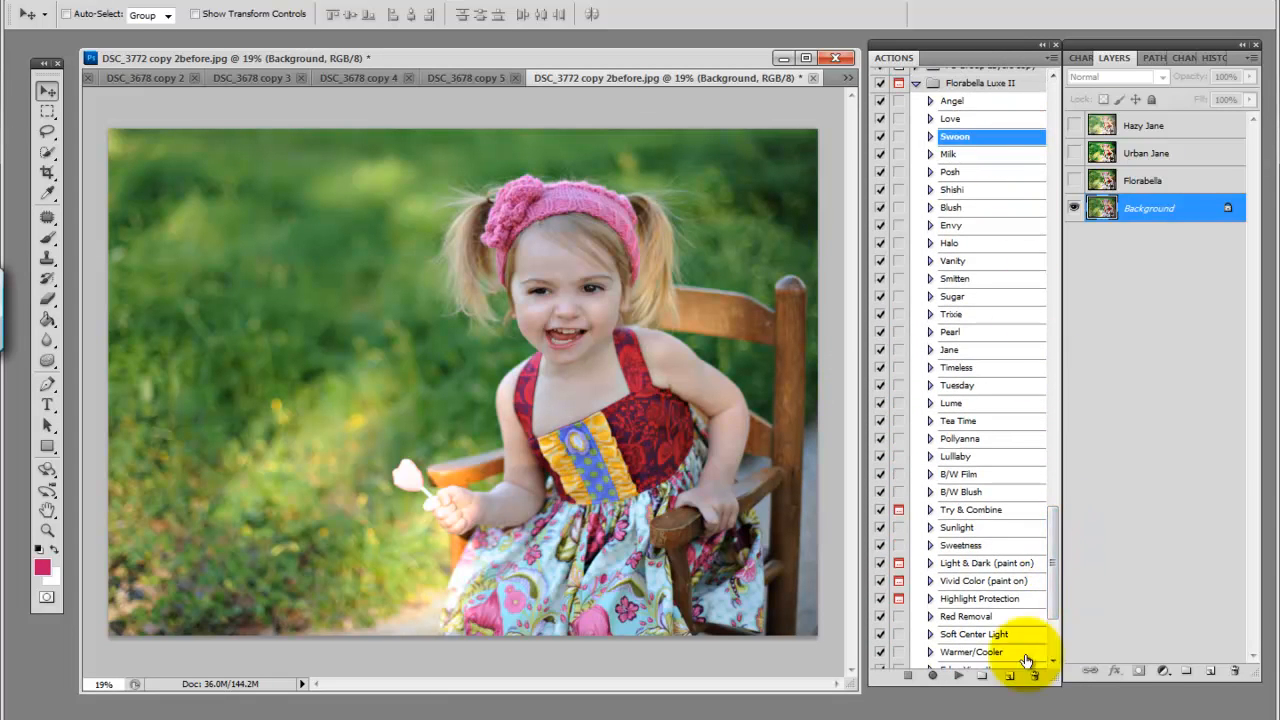
pyautogui.click(958, 675)
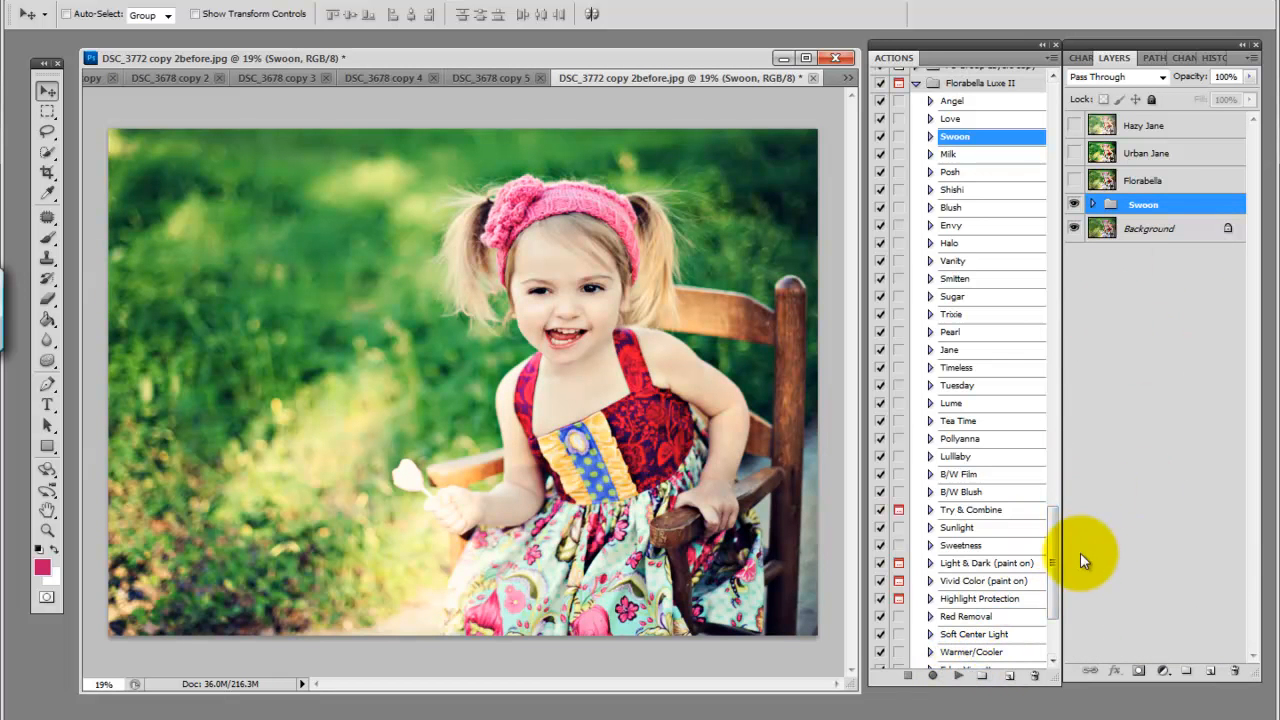
# Merge the Swoon group into a single layer with the MERGE (part 1) action and stop at its closing message
pyautogui.scroll(-2, 1052, 558)
pyautogui.scroll(-4, 1052, 554)
pyautogui.click(972, 641)
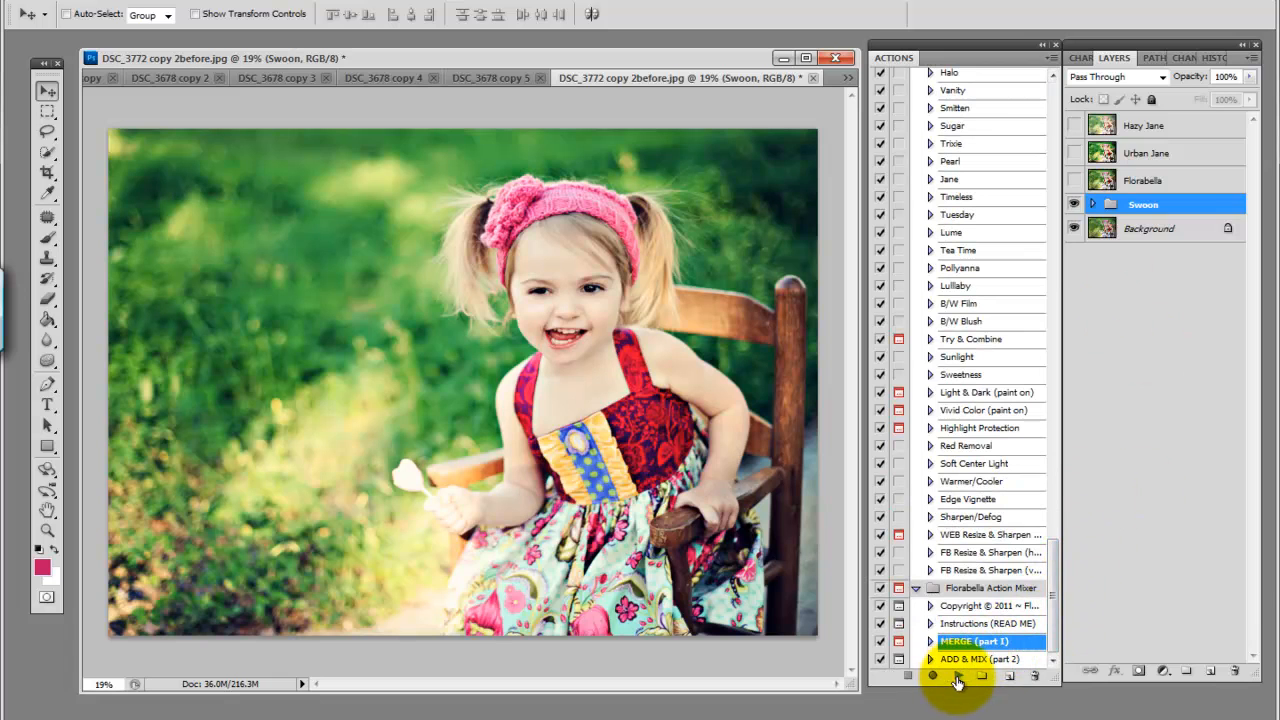
pyautogui.click(957, 678)
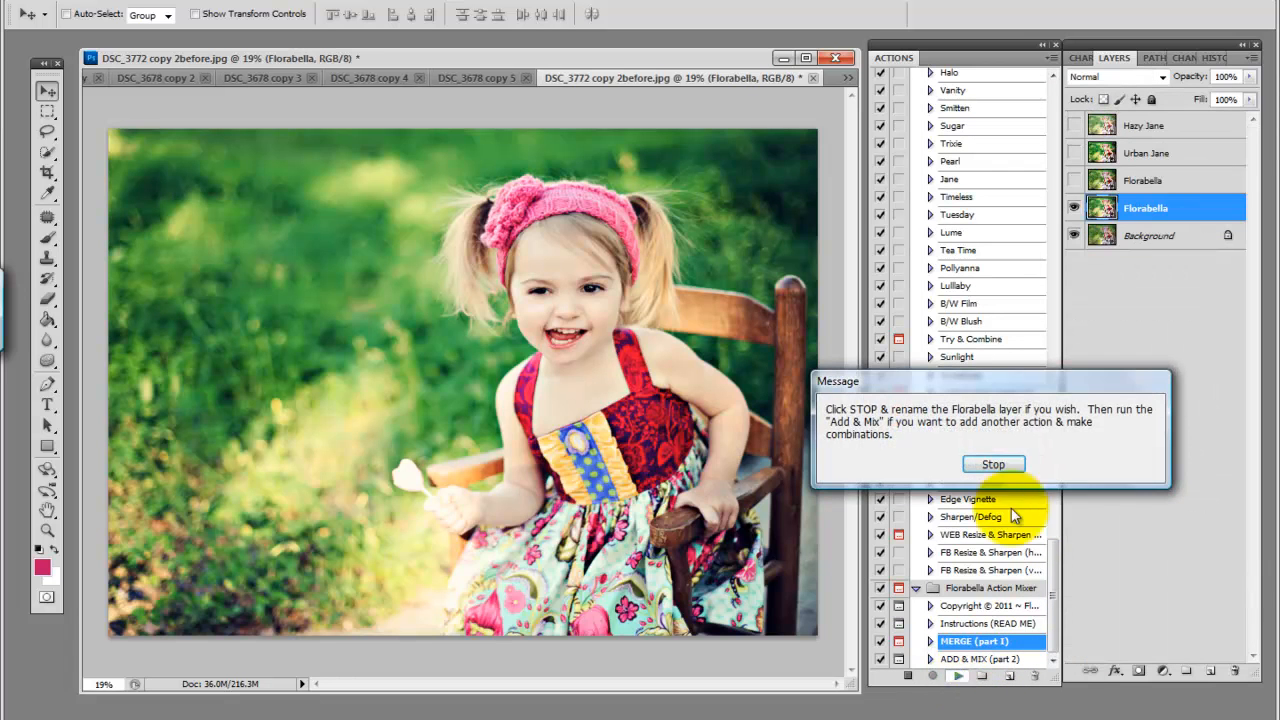
pyautogui.click(993, 465)
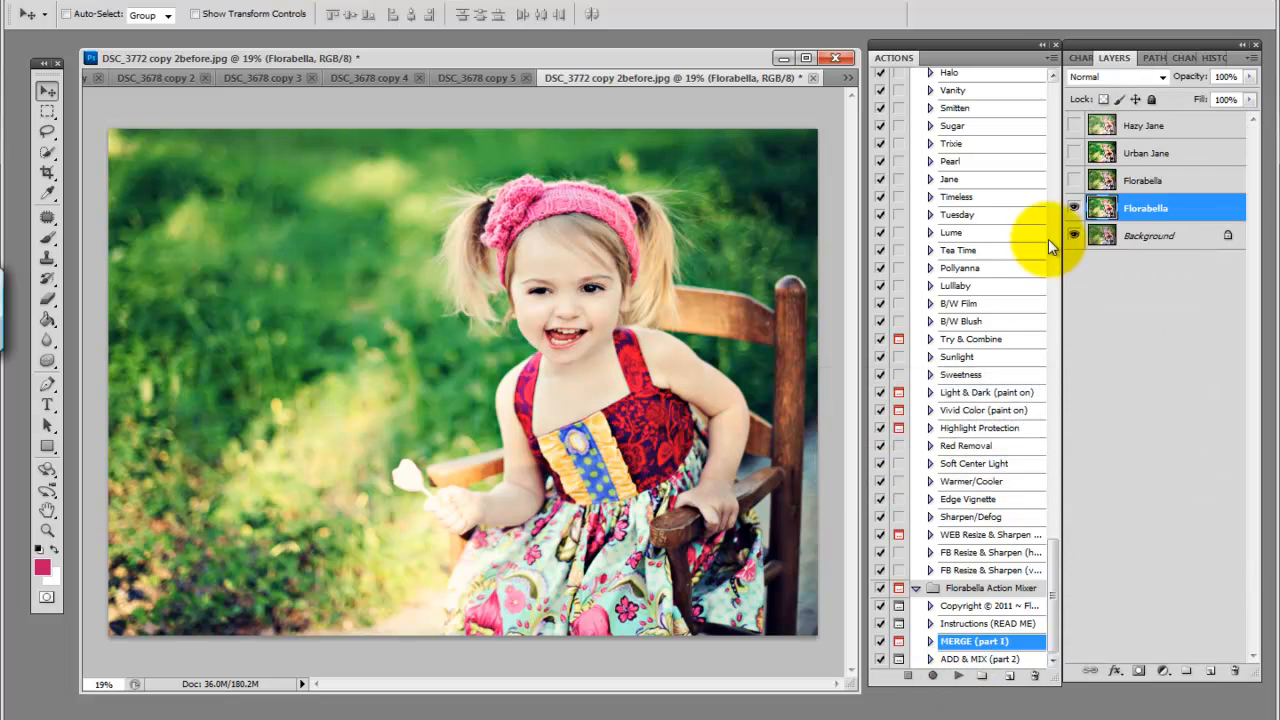
# Show the upper Florabella and Urban Jane layers over the merged Swoon layer, previewing Hazy Jane briefly but leaving it hidden
pyautogui.click(1073, 181)
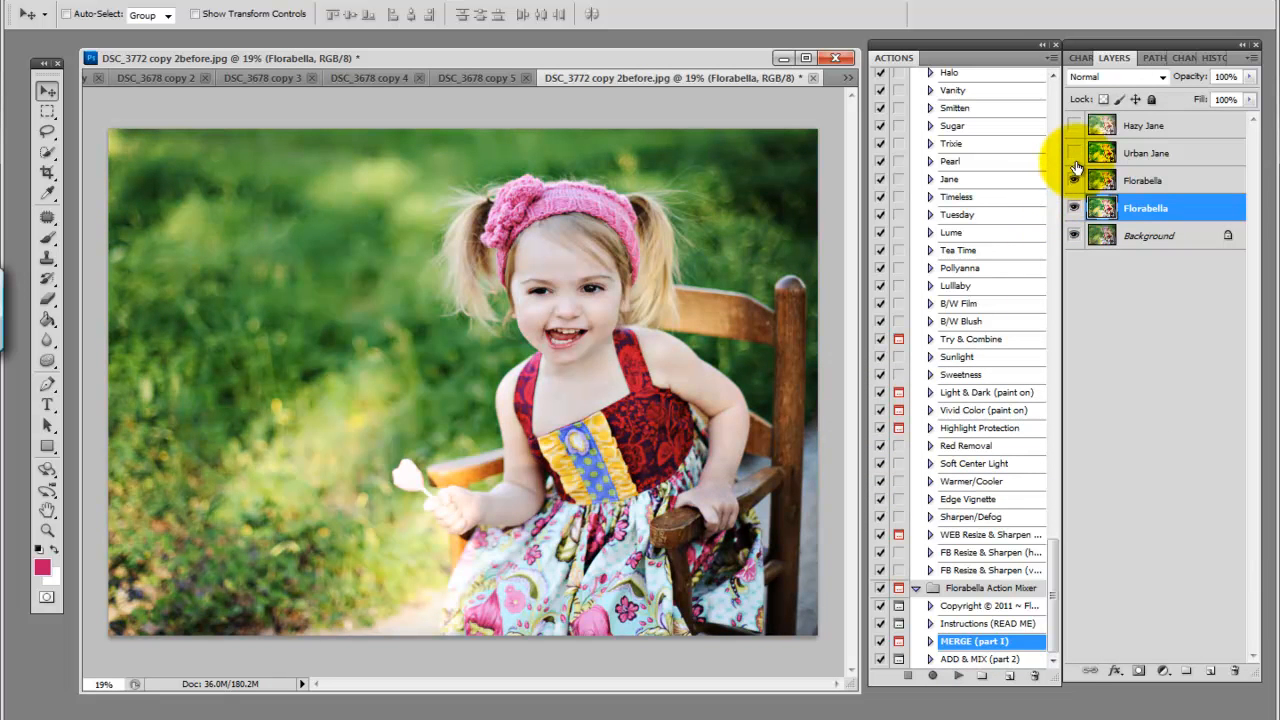
pyautogui.click(1075, 154)
pyautogui.click(1073, 126)
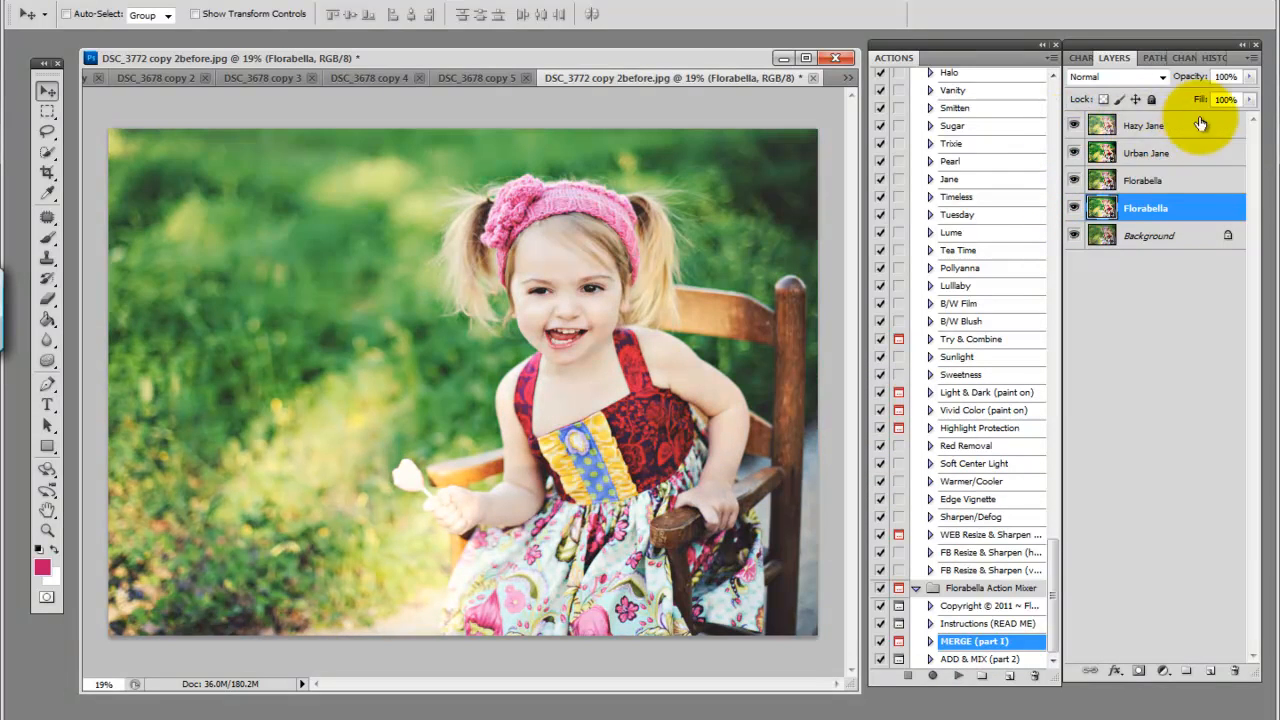
pyautogui.click(1073, 126)
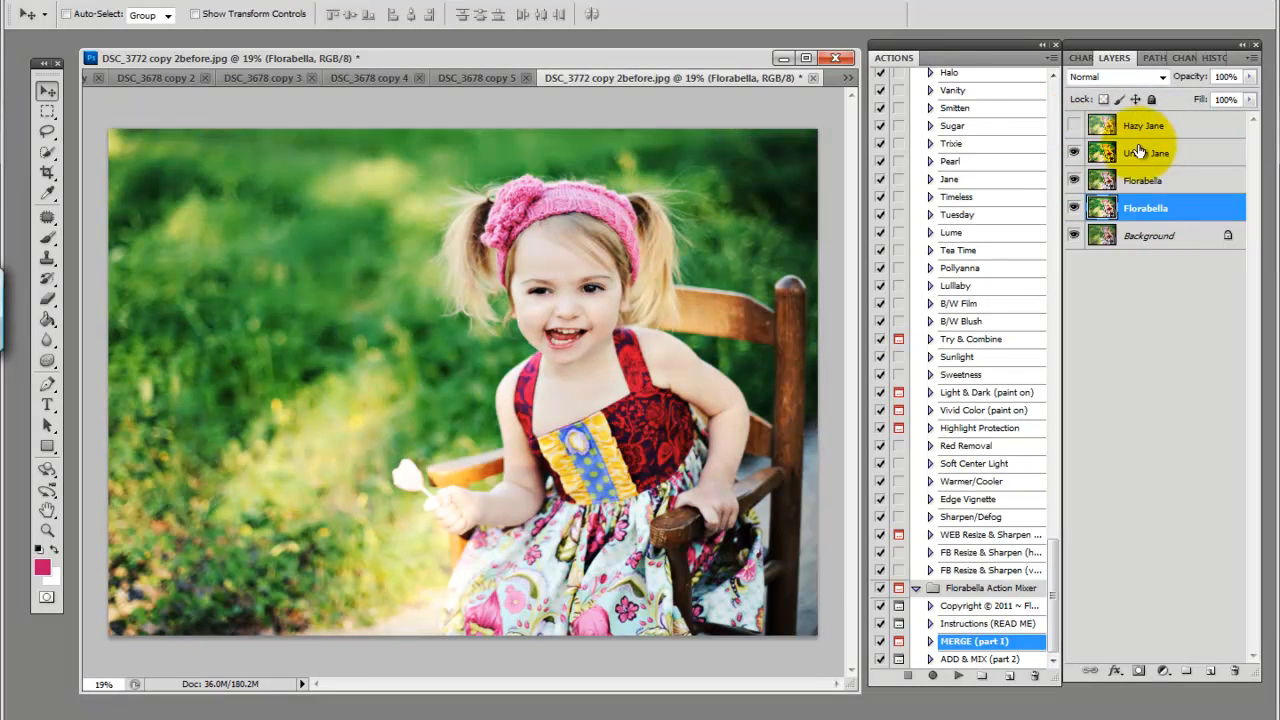
# Set the Urban Jane layer's opacity to 34% and the upper Florabella layer's opacity to 20%
pyautogui.click(1183, 157)
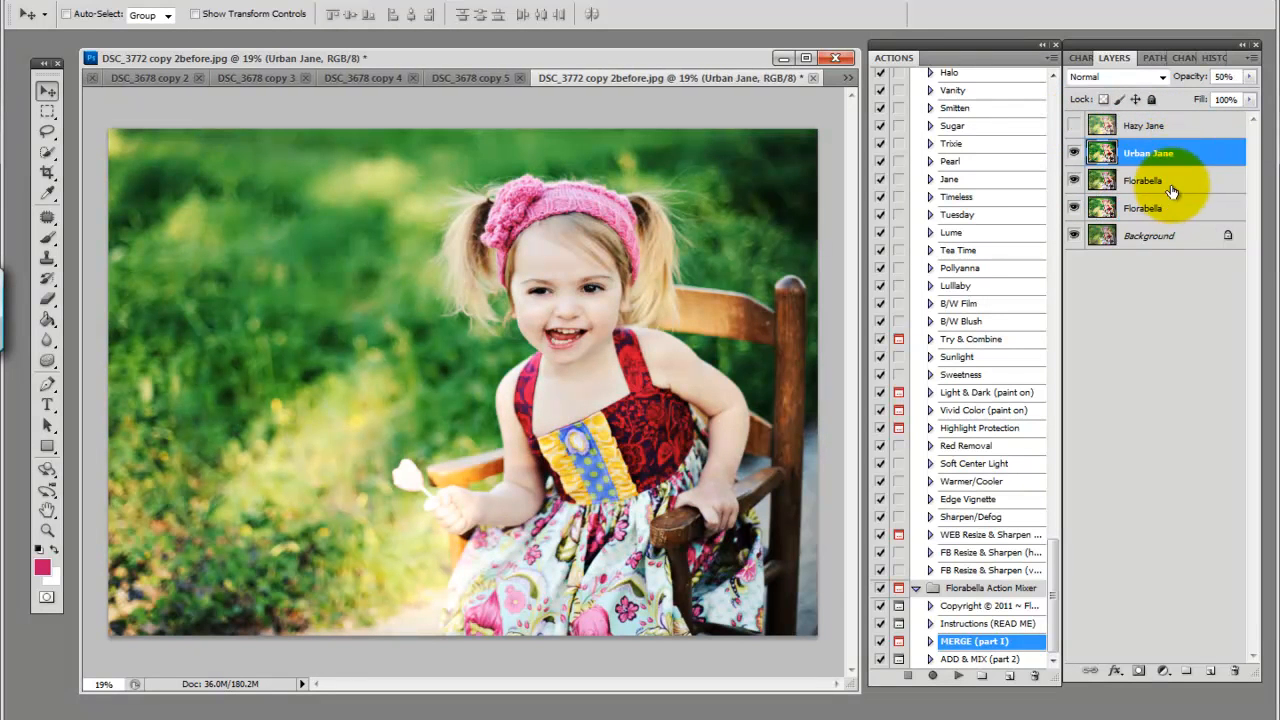
pyautogui.moveTo(1249, 77); pyautogui.dragTo(1193, 96)
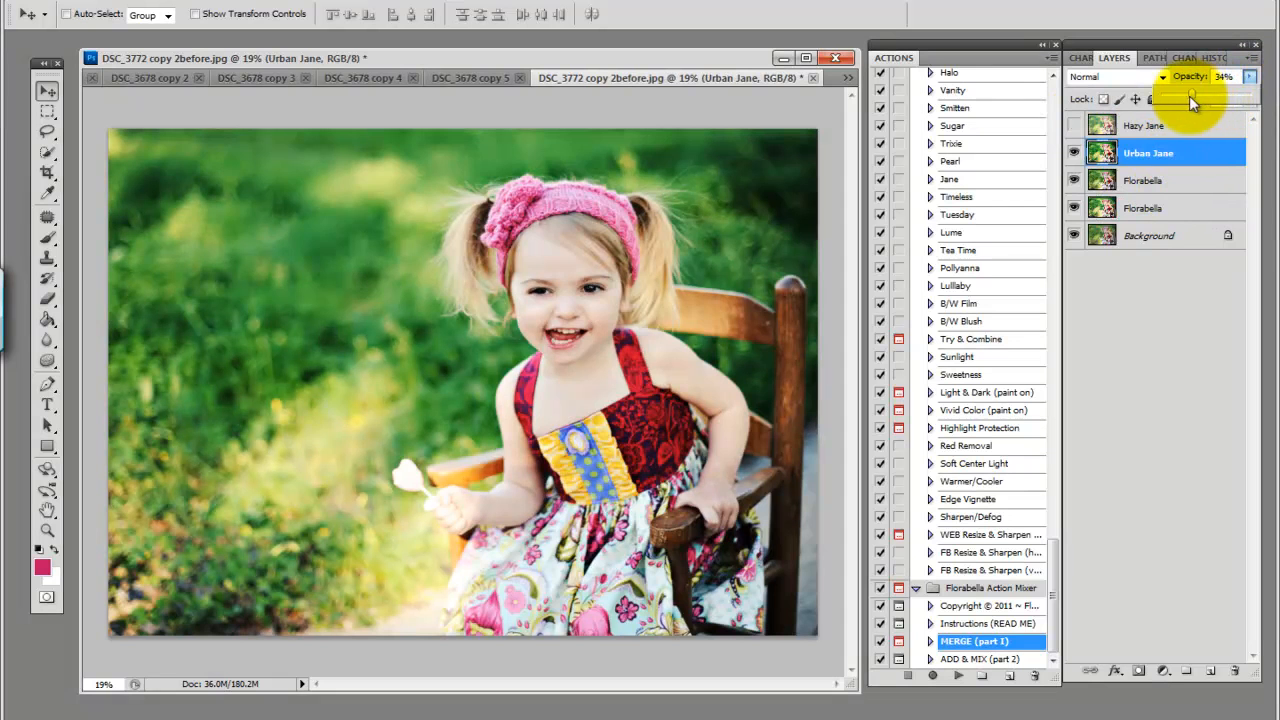
pyautogui.click(1180, 180)
pyautogui.click(1250, 77)
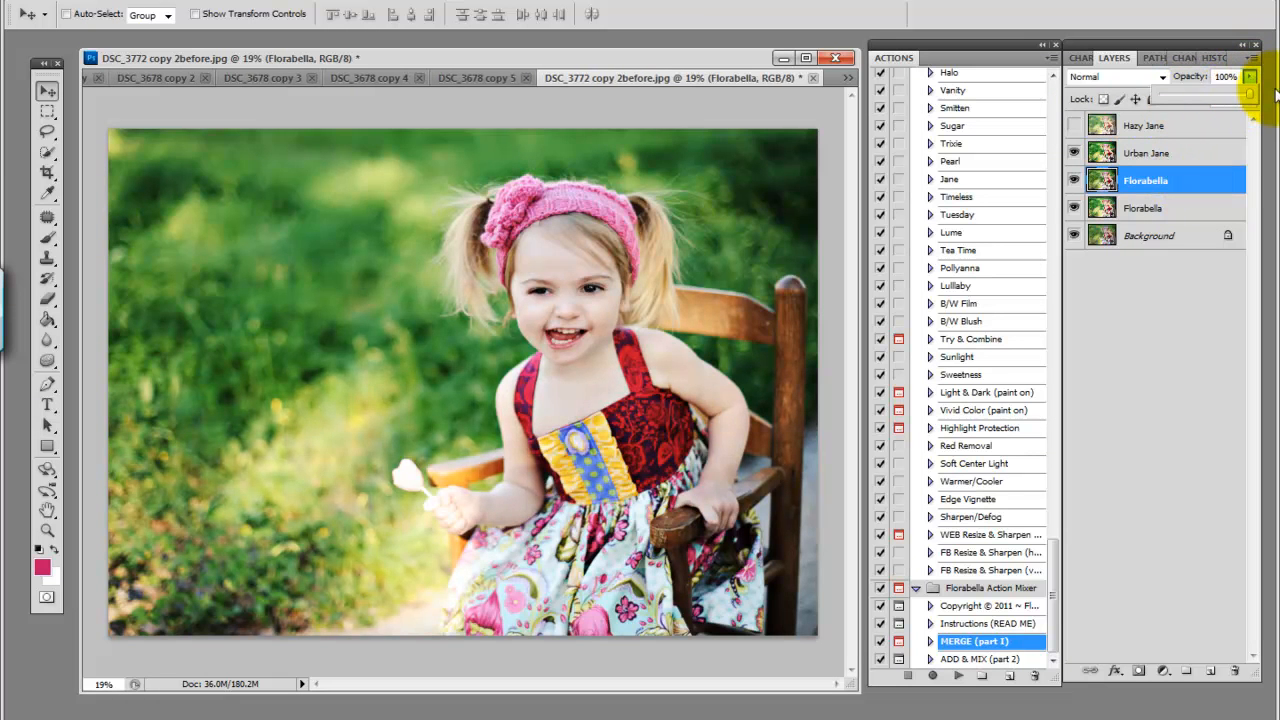
pyautogui.moveTo(1250, 95); pyautogui.dragTo(1106, 111)
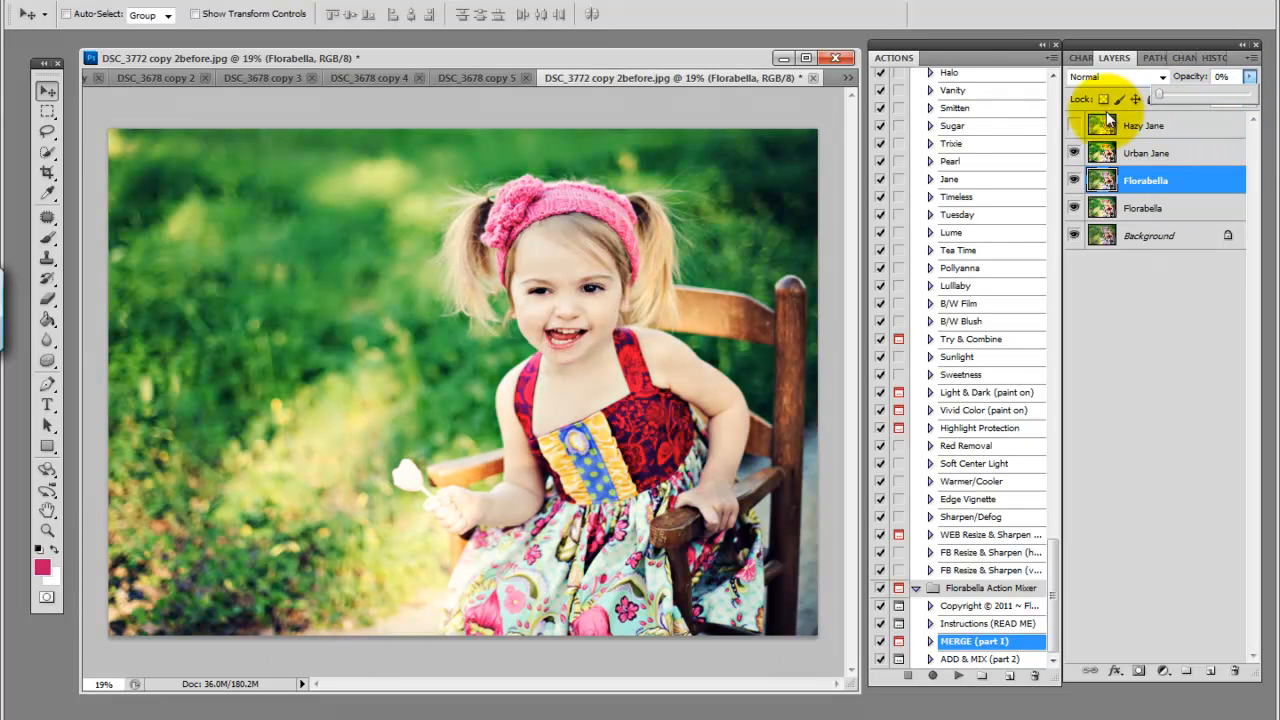
pyautogui.moveTo(1158, 113); pyautogui.dragTo(1179, 115)
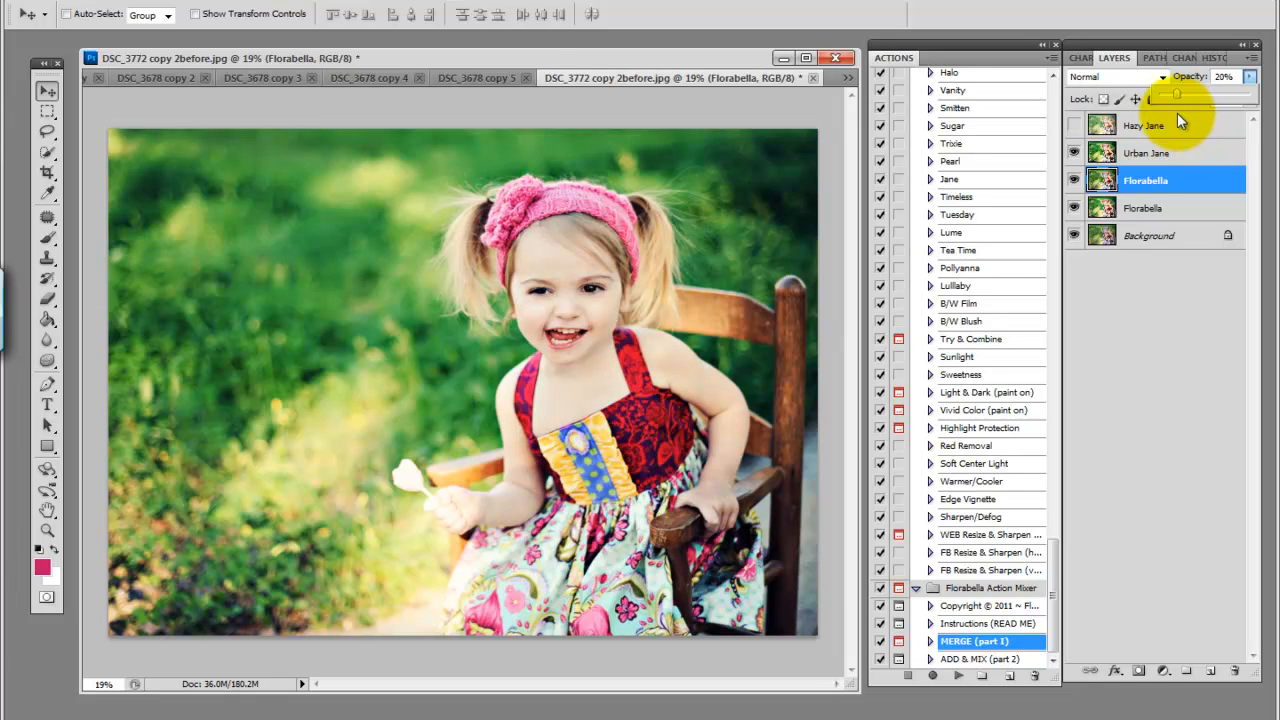
# Compare the original background photo alone with the blended result, restoring the mixed layers' visibility at the end
pyautogui.keyDown('alt'); pyautogui.click(1075, 238); pyautogui.keyUp('alt')
pyautogui.keyDown('alt'); pyautogui.click(1075, 238); pyautogui.keyUp('alt')
pyautogui.keyDown('alt'); pyautogui.click(1075, 238); pyautogui.keyUp('alt')
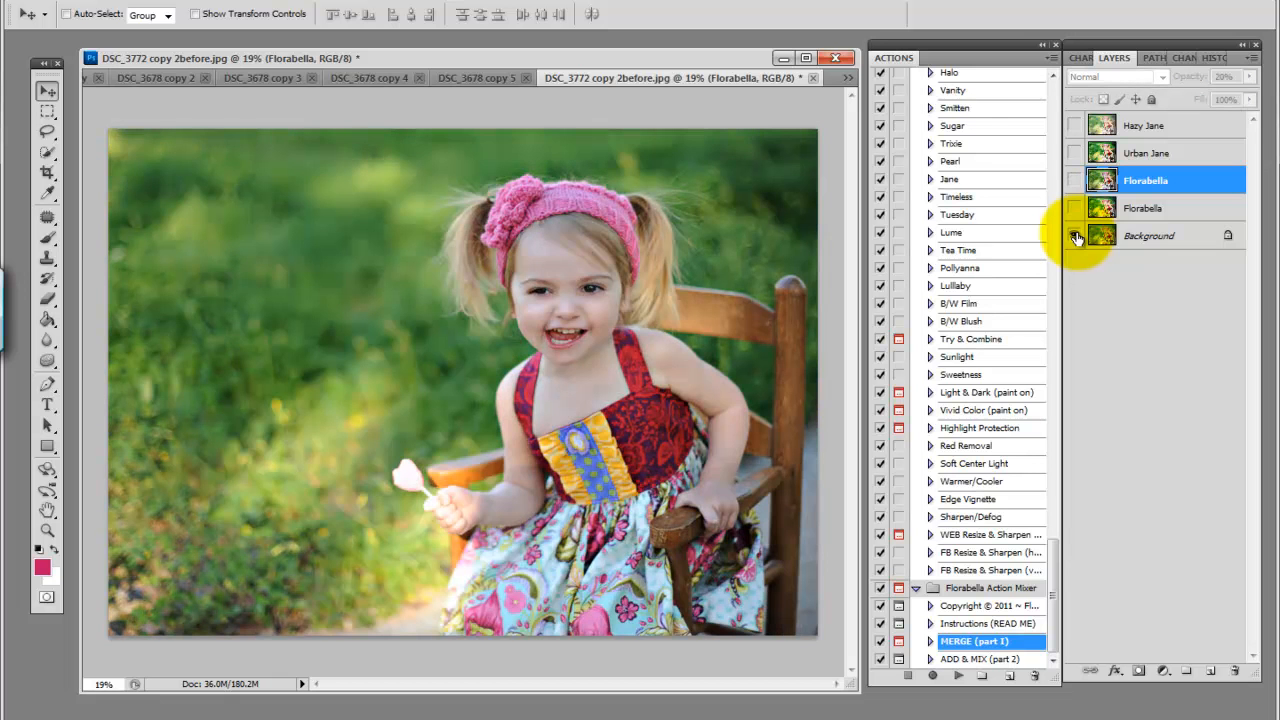
pyautogui.keyDown('alt'); pyautogui.click(1075, 238); pyautogui.keyUp('alt')
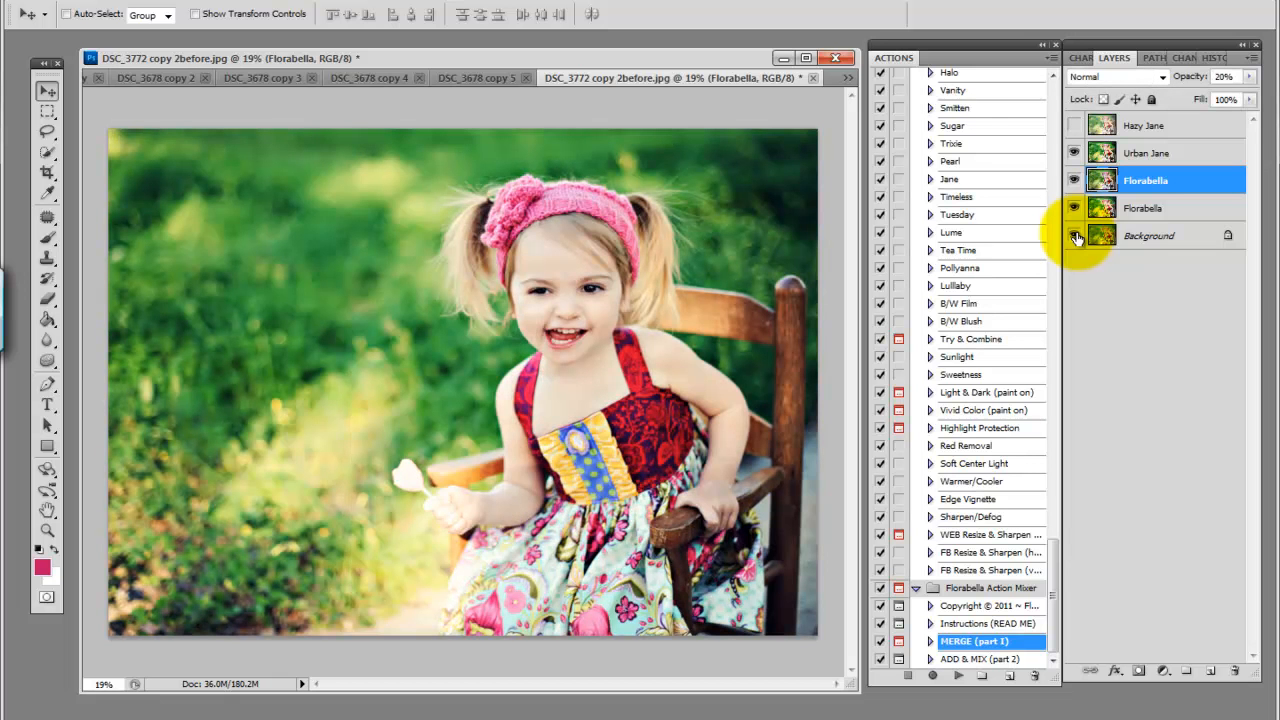